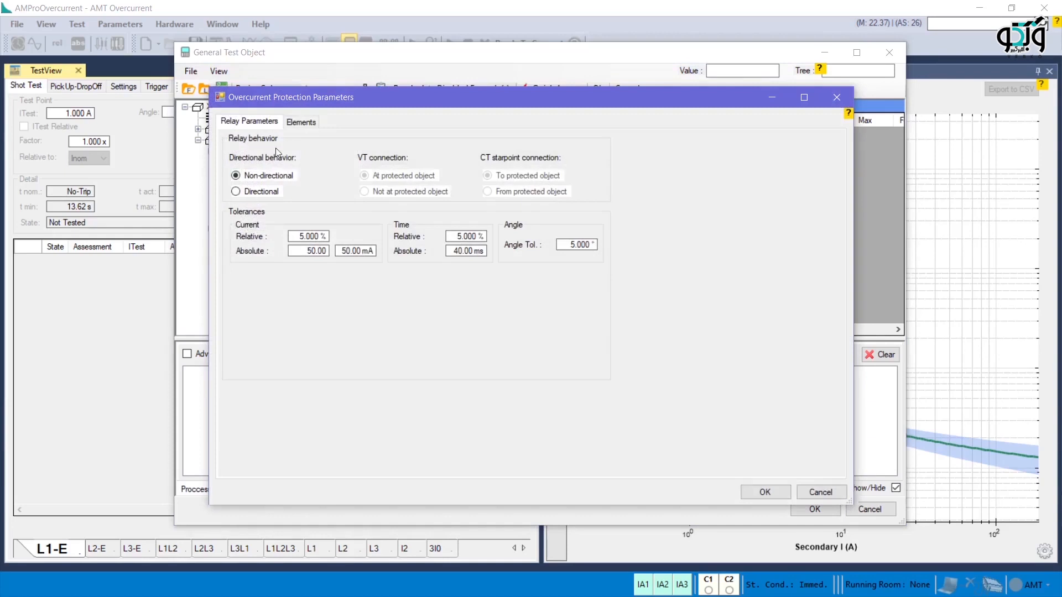
Step: Review the phase element in the overcurrent protection parameters and expand the Timed Overcurrent Element branch of the RIO tree
left_click(301, 122)
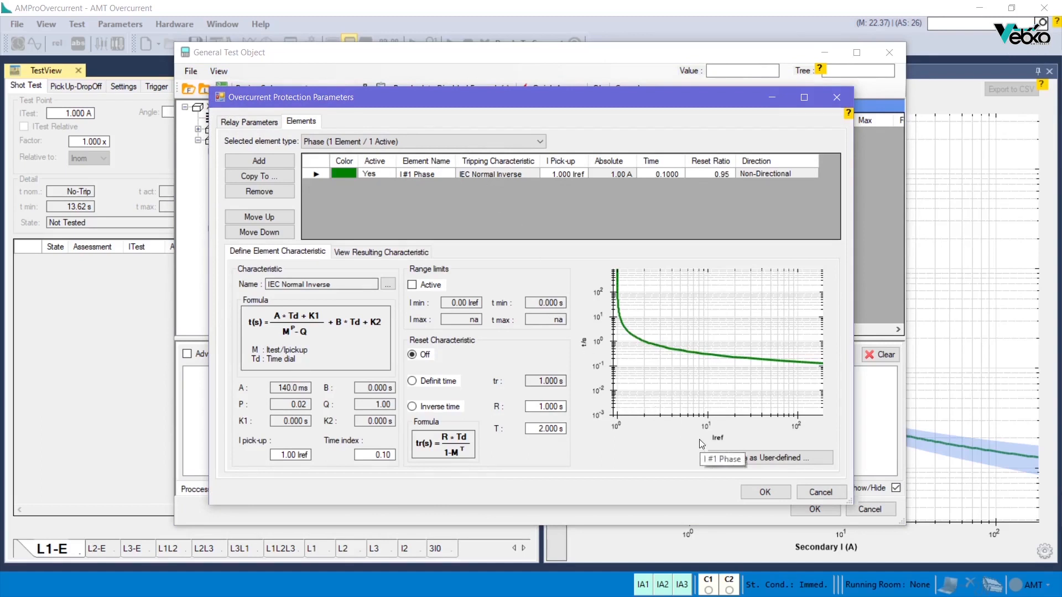
left_click(766, 493)
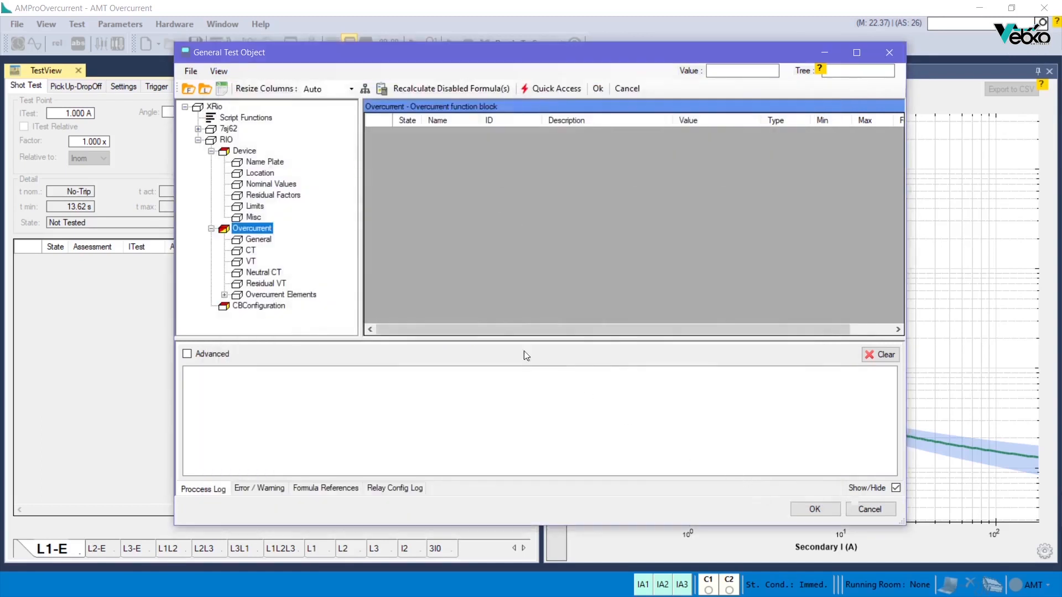
double_click(231, 296)
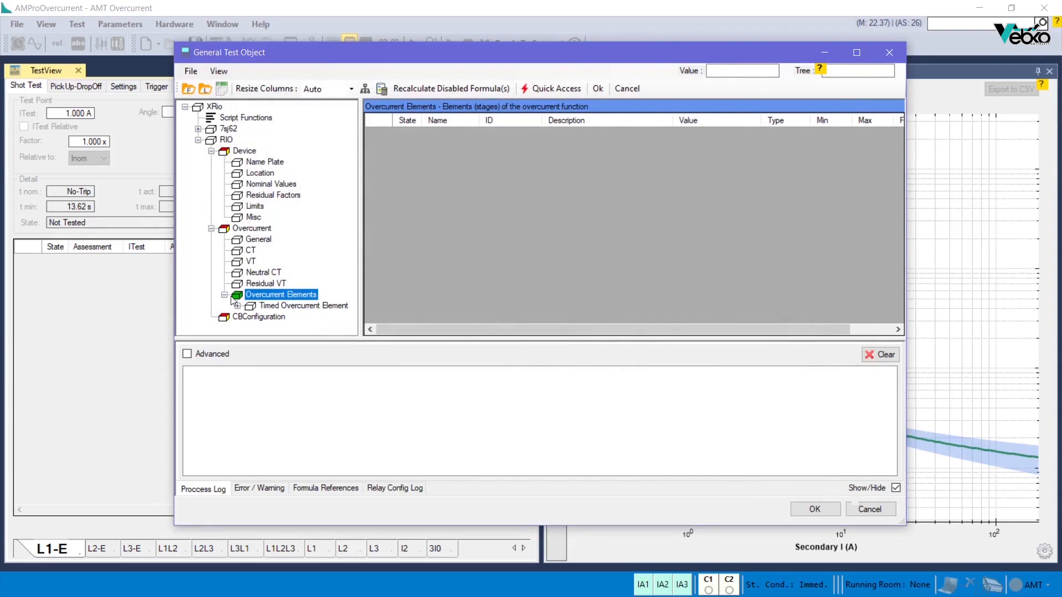
double_click(238, 307)
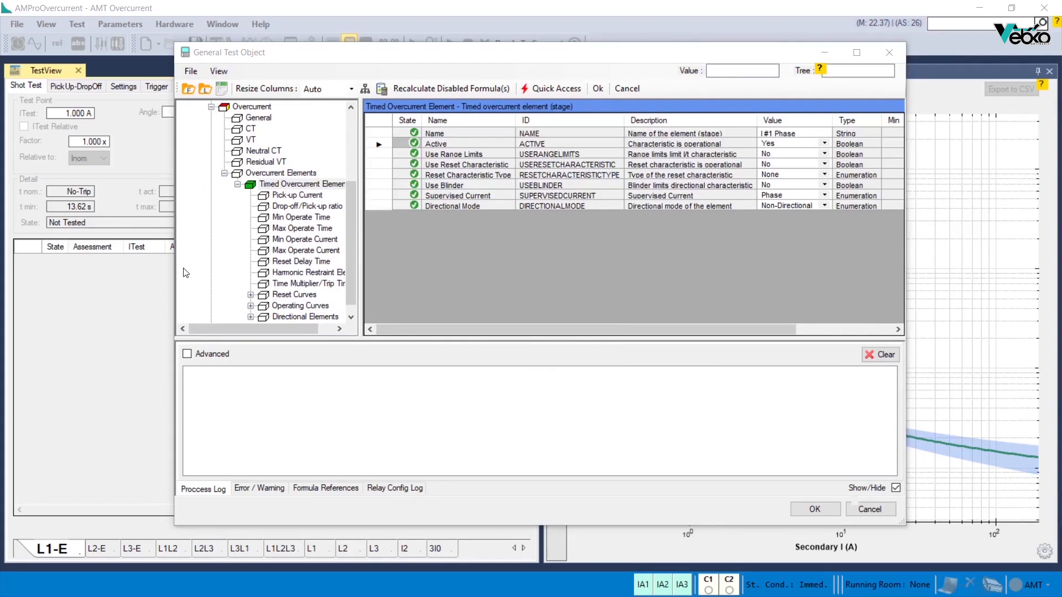
double_click(230, 108)
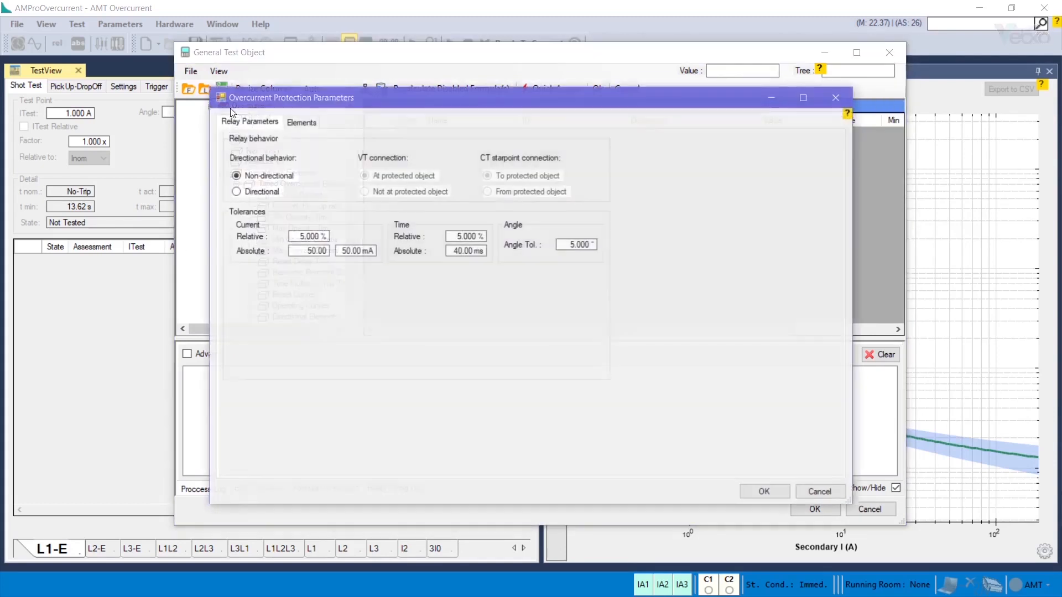
left_click(291, 125)
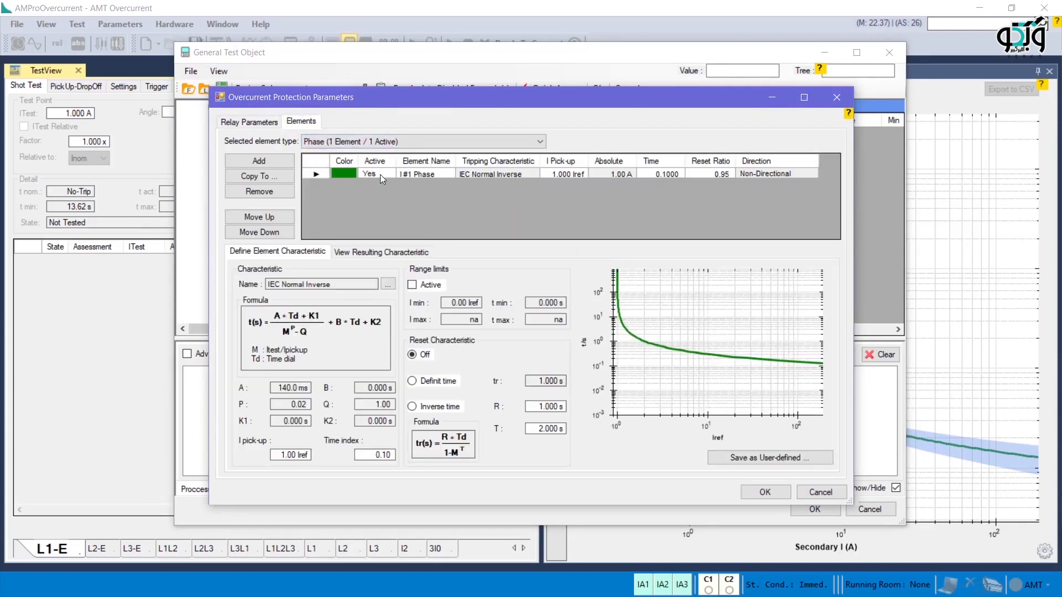
left_click(765, 492)
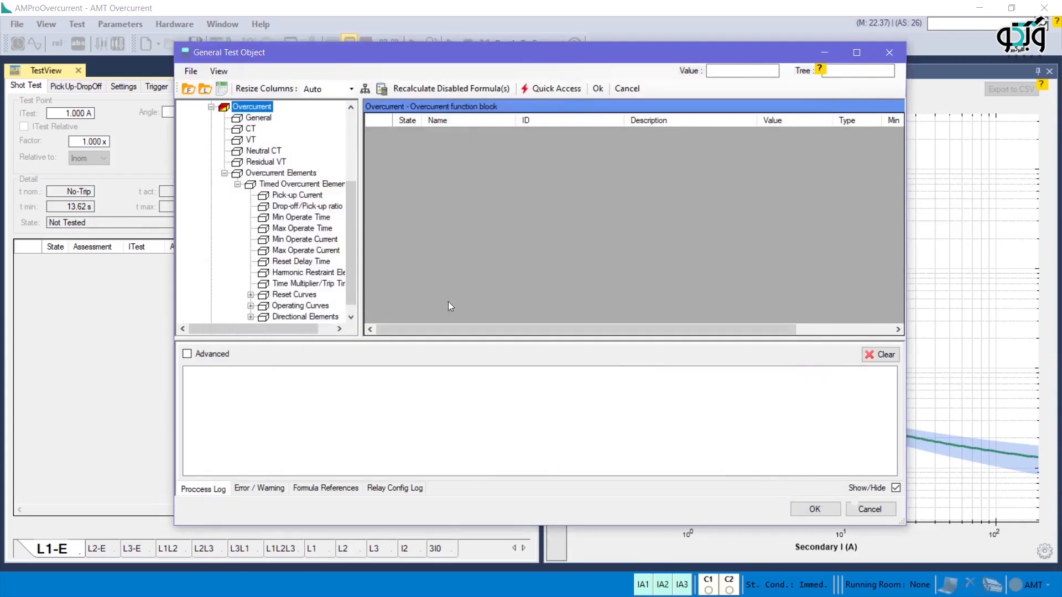
Step: For the Timed Overcurrent Element's Active formula, add the Device Config 50/51 parameter (OC_101) and its Time Overcurrent enumeration (TXT_3_101) as references
left_click(284, 184)
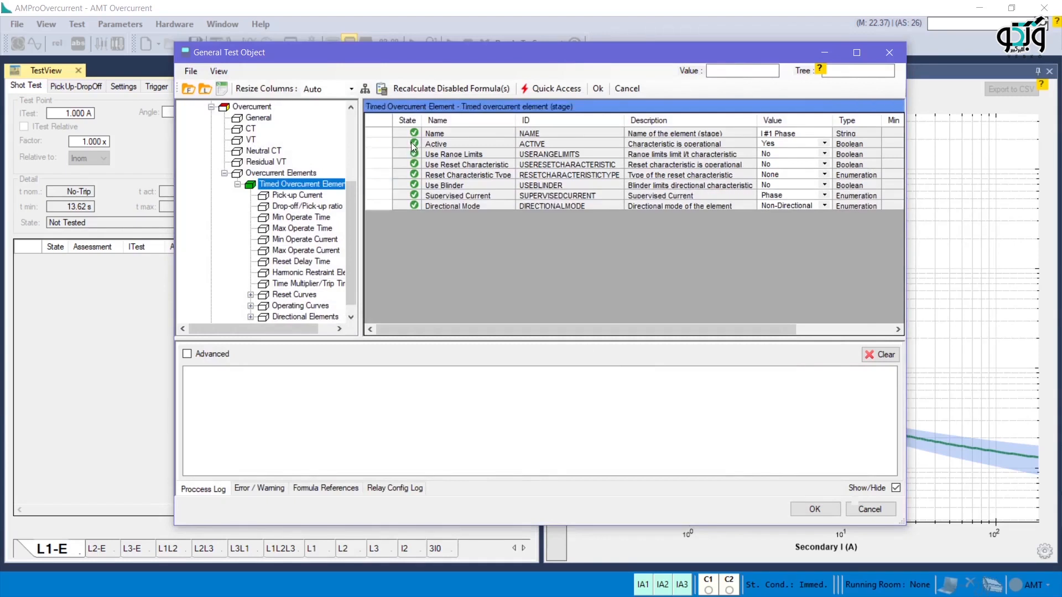
double_click(412, 145)
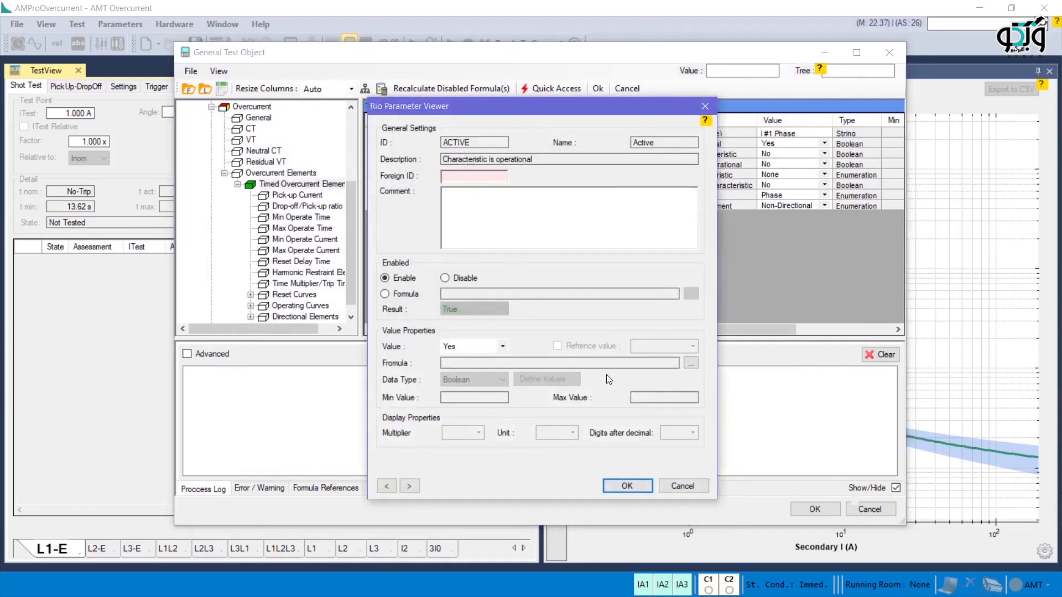
left_click(690, 363)
left_click(342, 132)
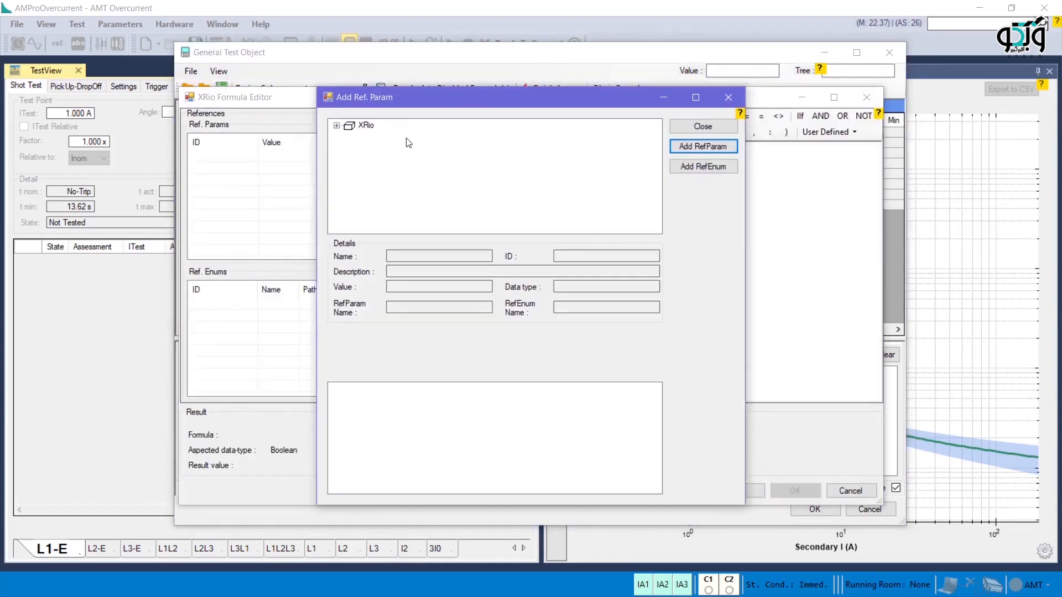
left_click(336, 125)
left_click(350, 148)
left_click(363, 159)
left_click(376, 170)
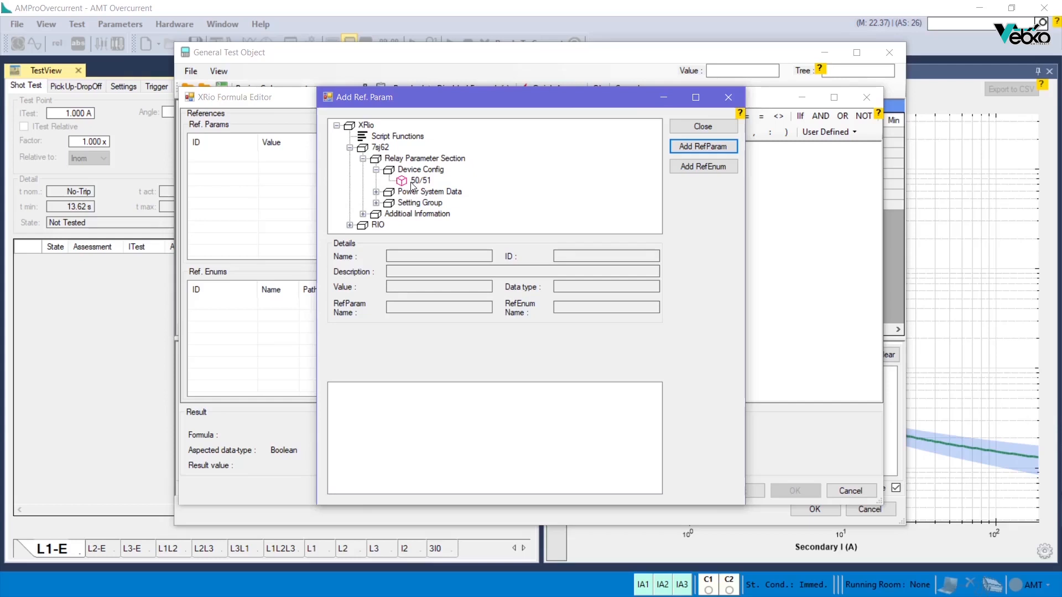
left_click(419, 181)
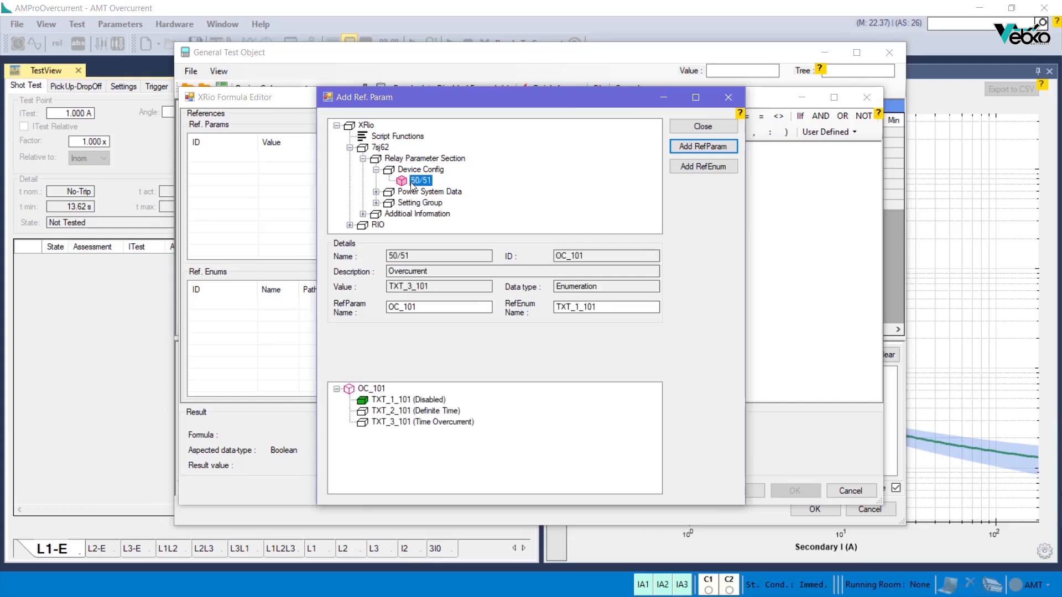
left_click(422, 422)
left_click(703, 146)
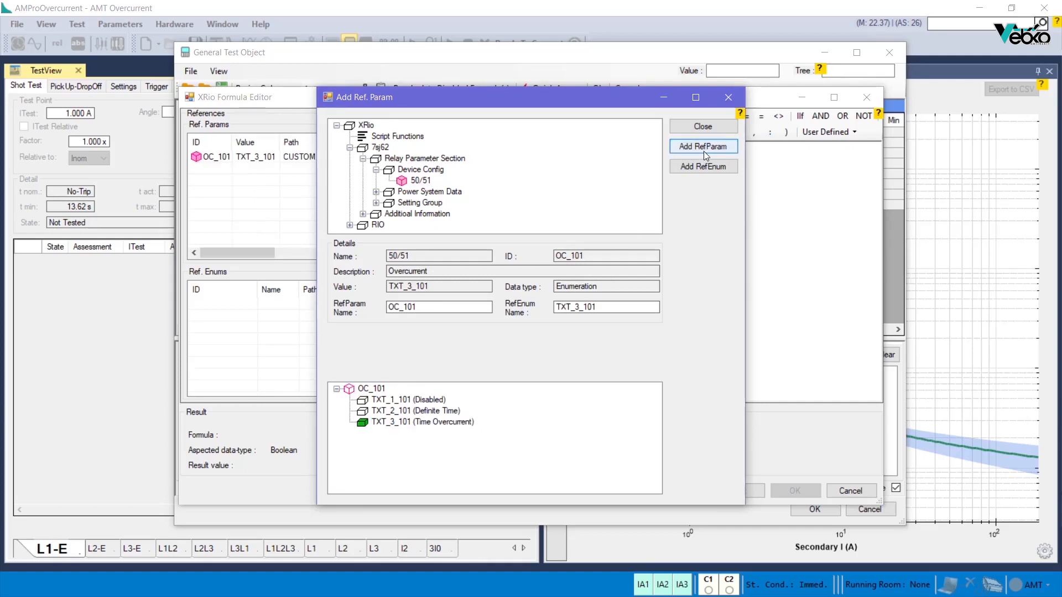
left_click(703, 166)
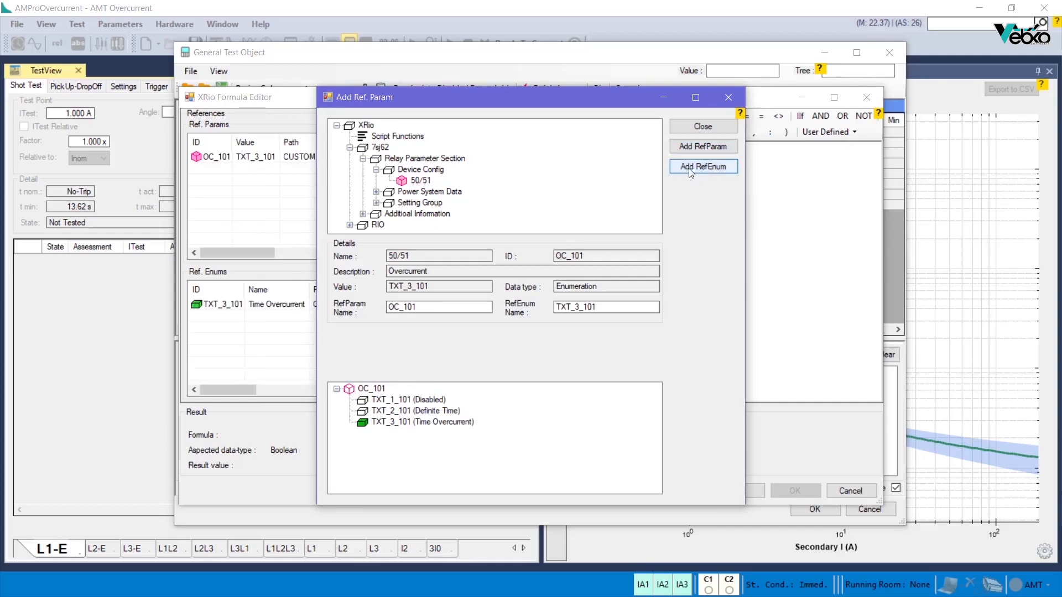
Step: Add the IEC Curve parameter (CURVE_51) of setting group 51 and its Normal Inverse enumeration (TXT_1_51) as formula references
left_click(376, 192)
left_click(376, 214)
left_click(389, 225)
left_click(402, 225)
left_click(437, 225)
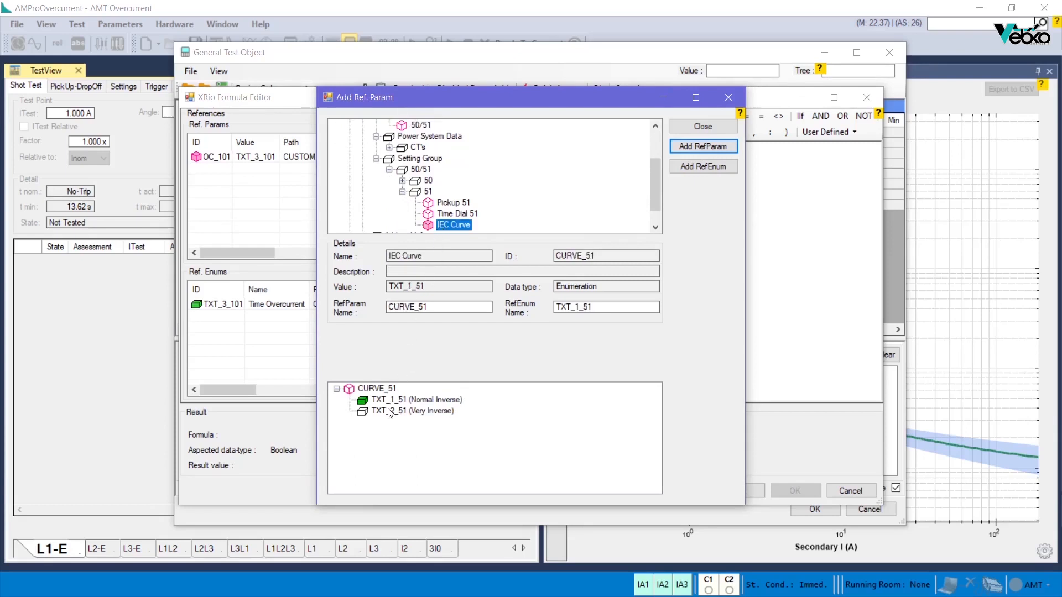
left_click(392, 401)
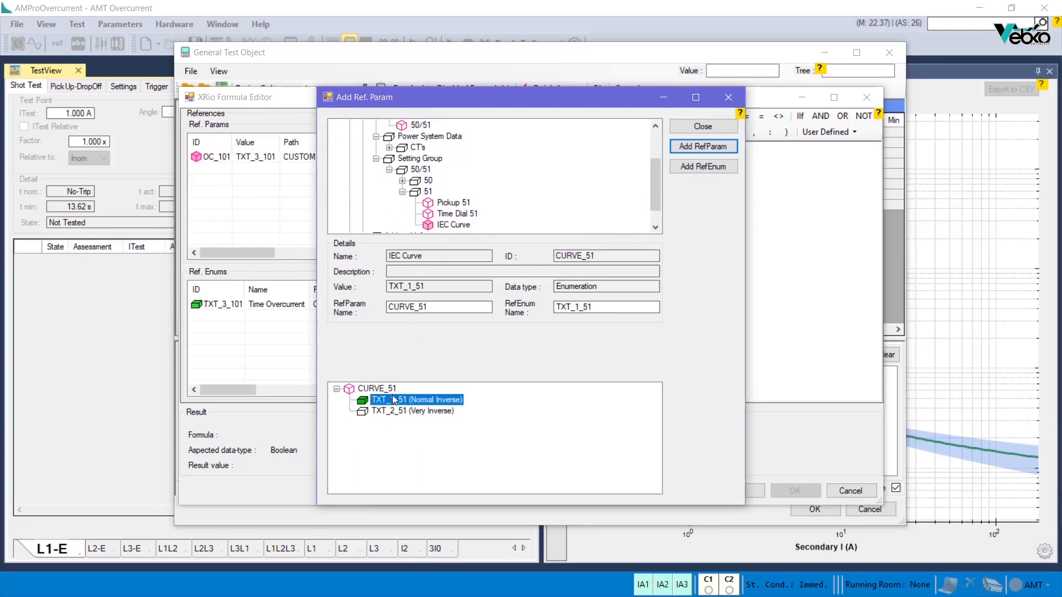
left_click(699, 149)
left_click(707, 167)
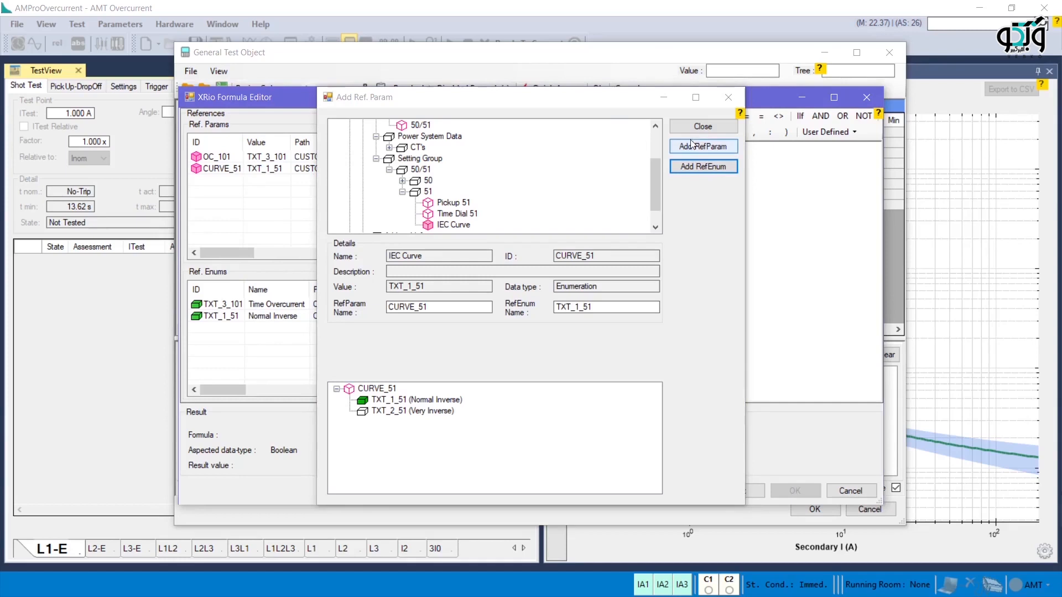
left_click(703, 126)
Step: Enter the Active formula OC_101=TXT_3_101 AND CURVE_51=TXT_1_51, test it and apply it to the parameter
type("OC_101=TXT_3_101 AND CURVE_51=TXT_1_51")
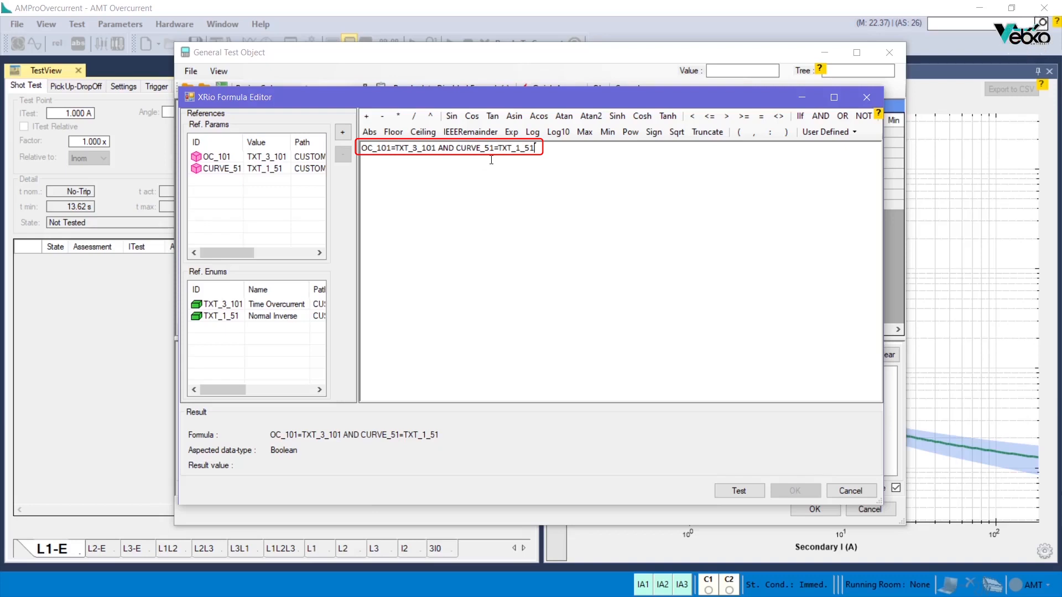
left_click(730, 492)
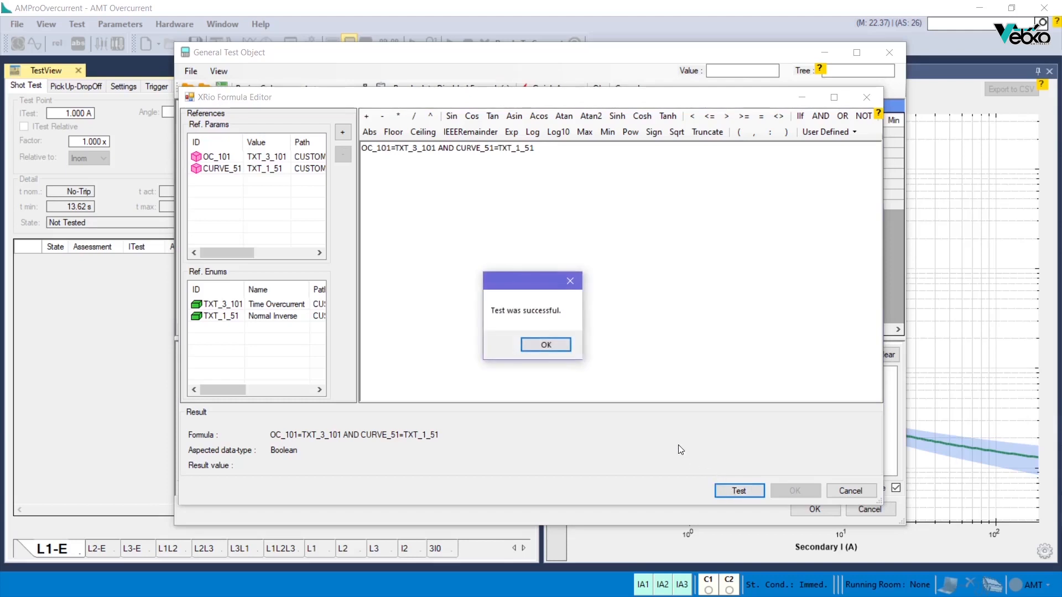
left_click(553, 347)
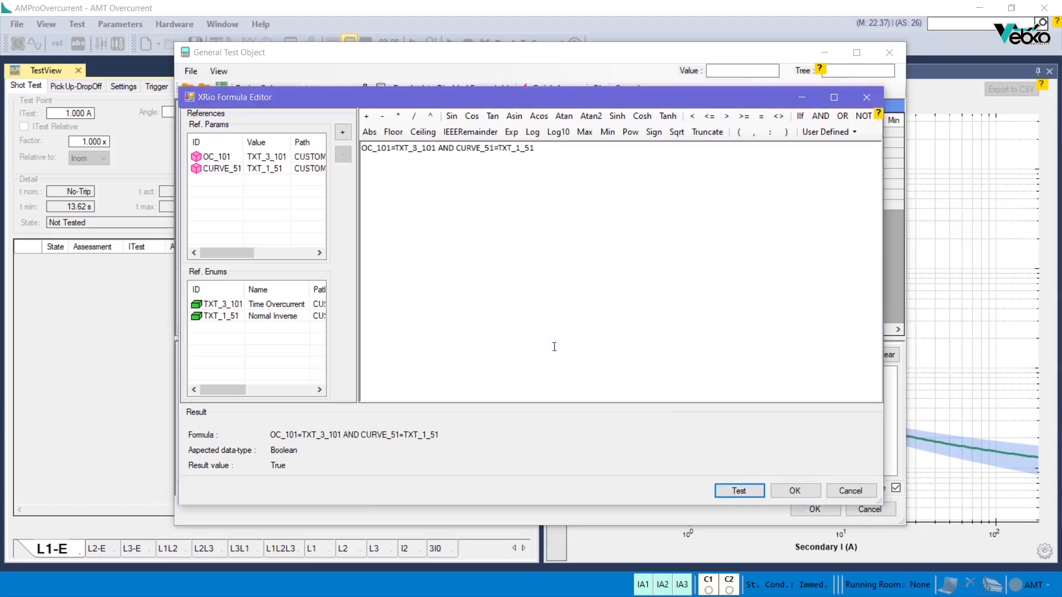
left_click(794, 491)
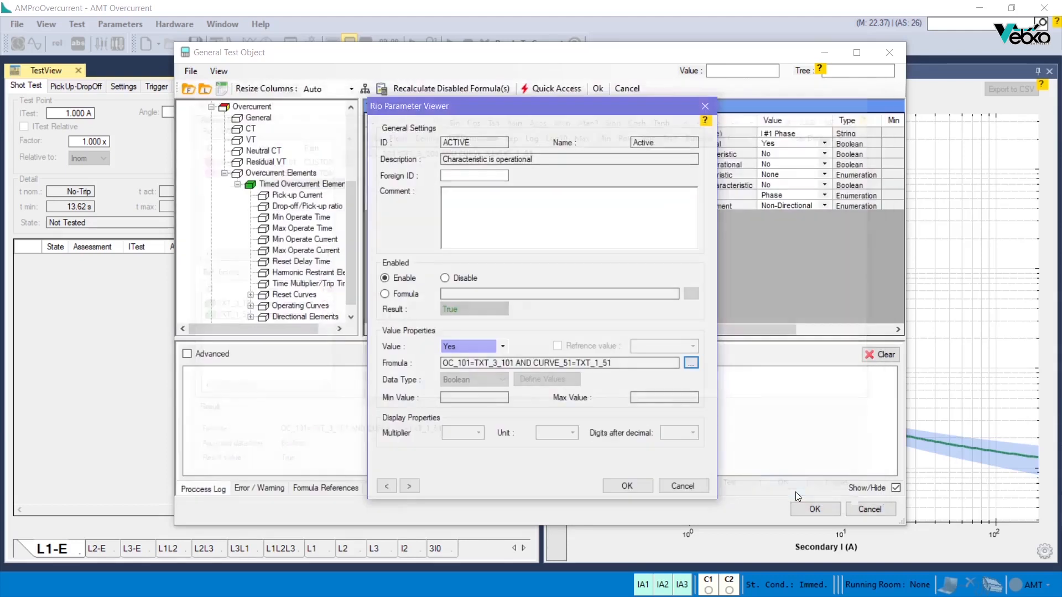
left_click(619, 486)
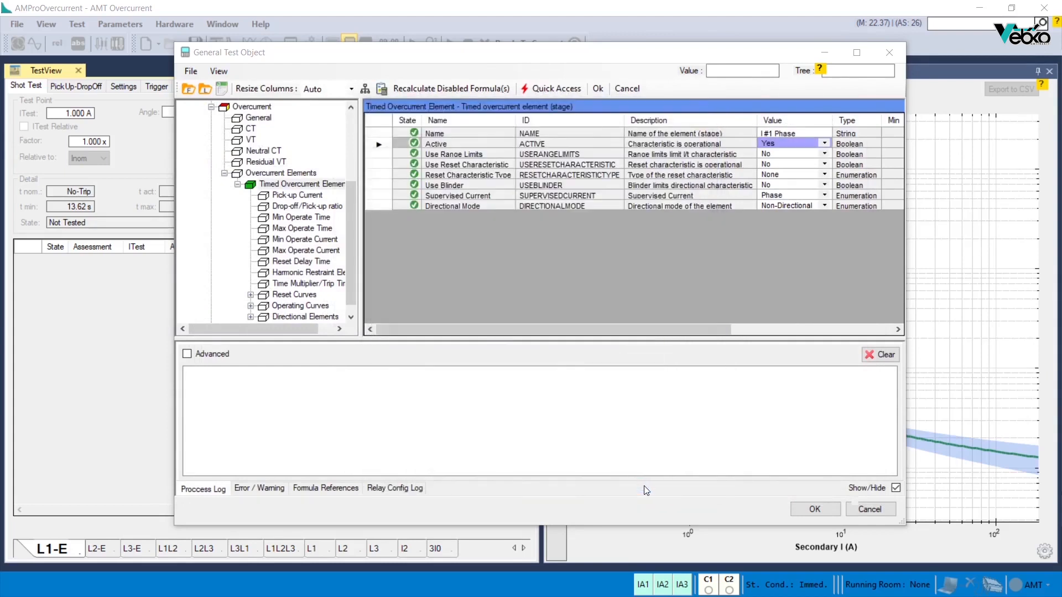
Step: For the nominal pick-up current's formula, add the Pickup 51 parameter (PICKUP_51) from the 7sj62 setting group as a reference
left_click(298, 194)
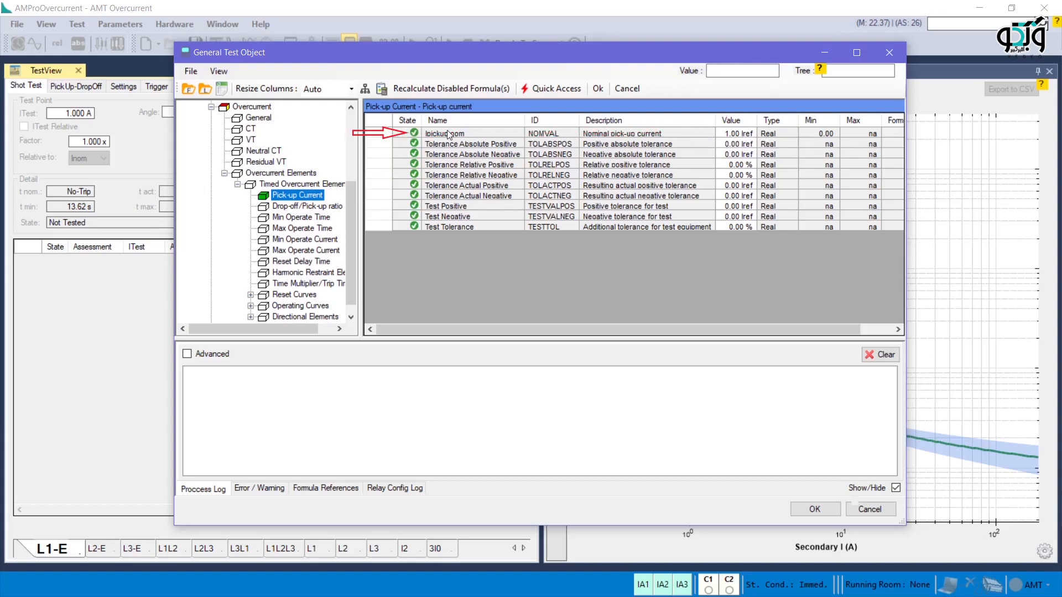
left_click(408, 133)
double_click(408, 135)
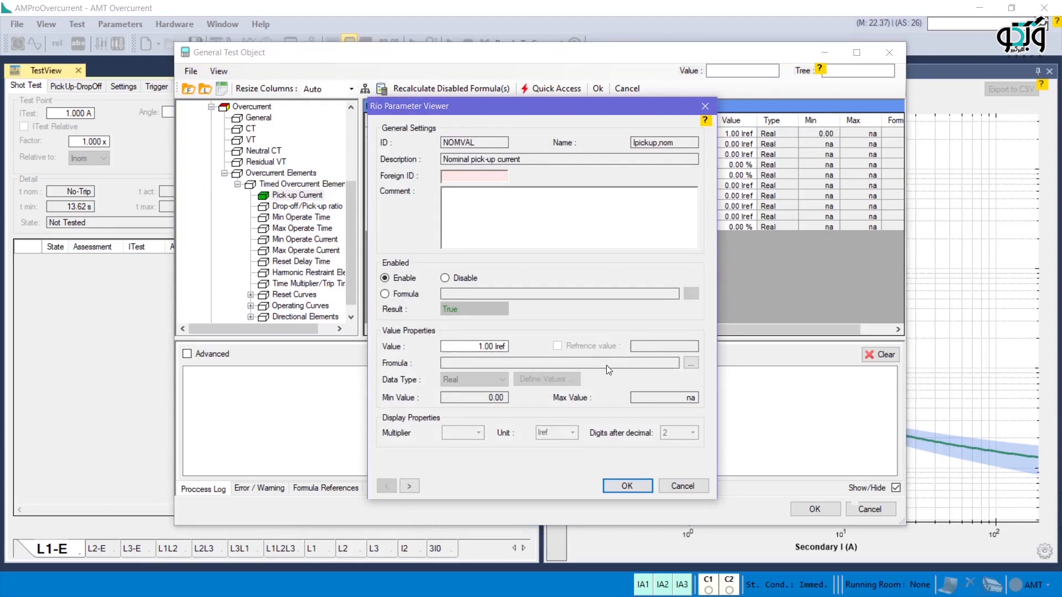
left_click(691, 363)
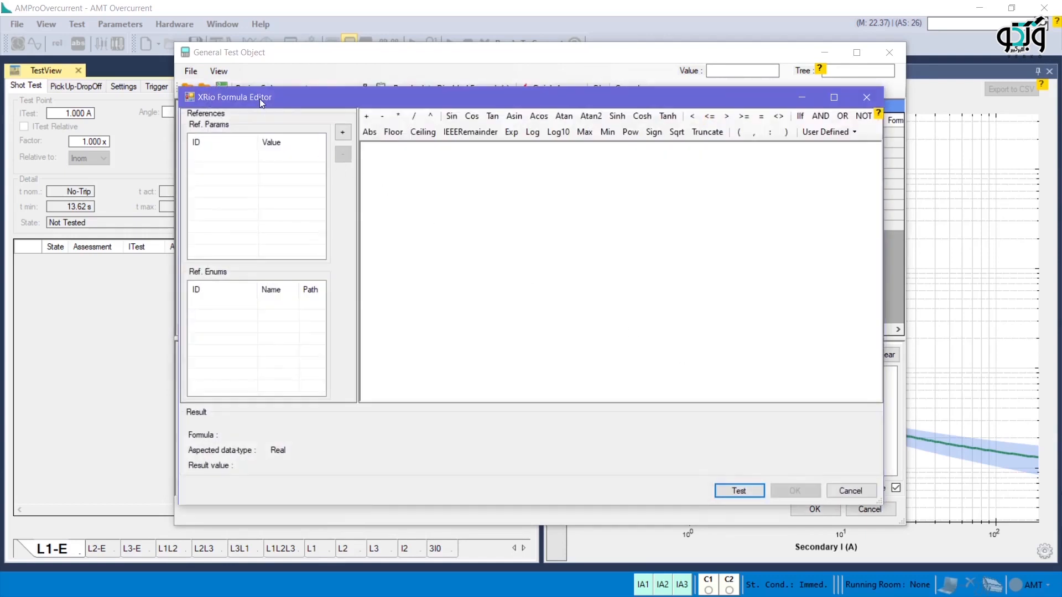
left_click(343, 133)
left_click(349, 148)
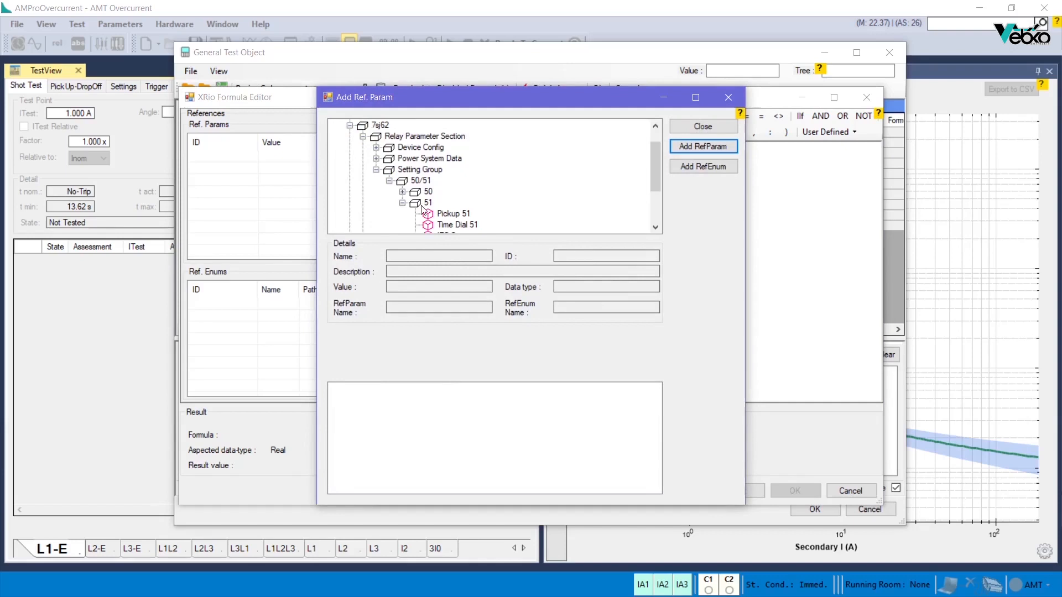
left_click(452, 214)
left_click(711, 147)
Step: Add Reference Current (IREF) from the RIO Overcurrent General block as a second formula reference
scroll(460, 174, "down", 2)
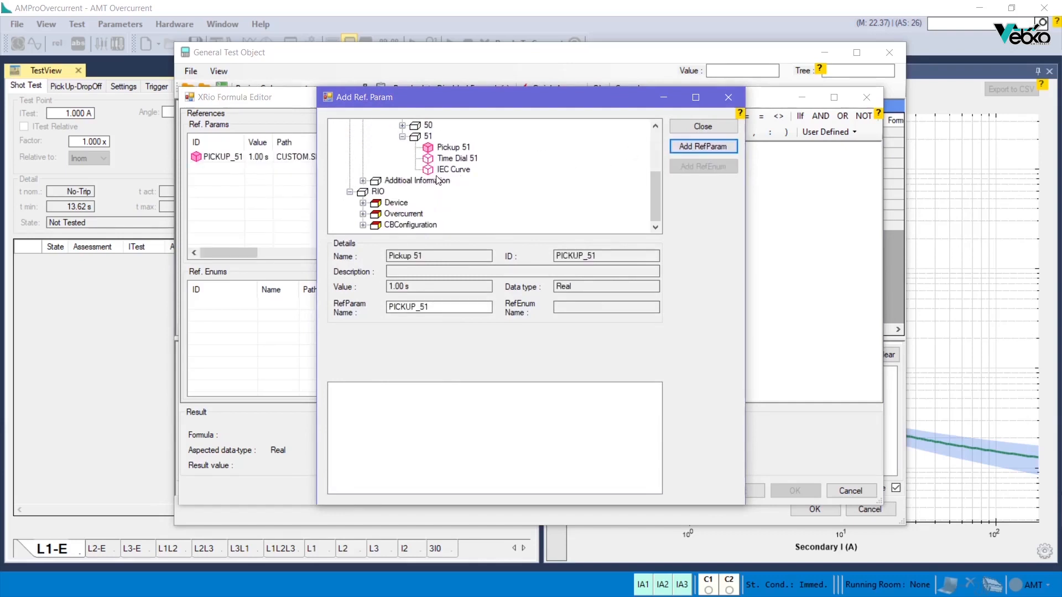
left_click(363, 203)
left_click(376, 169)
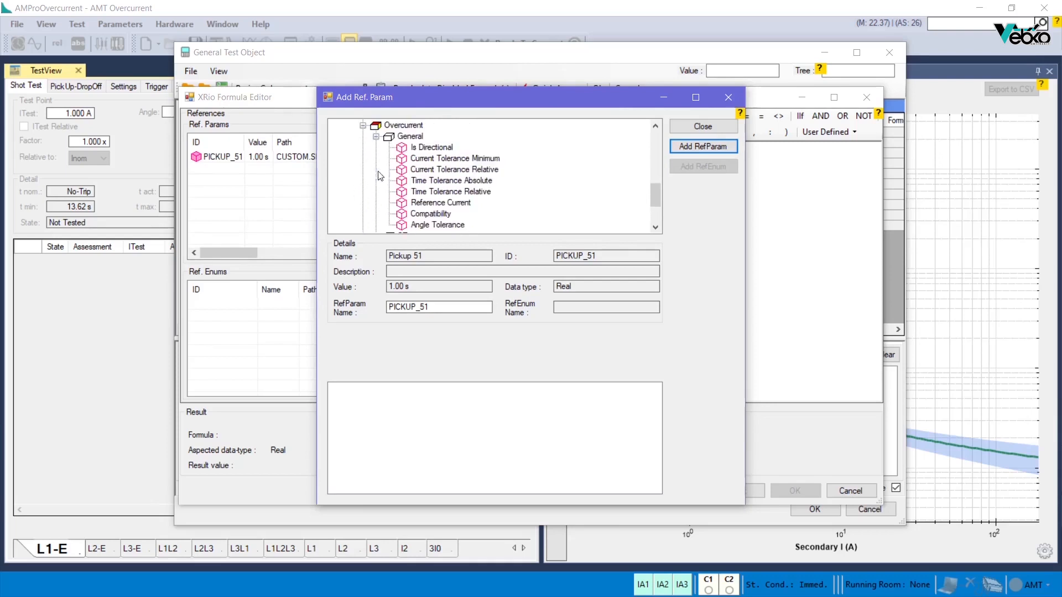
left_click(439, 202)
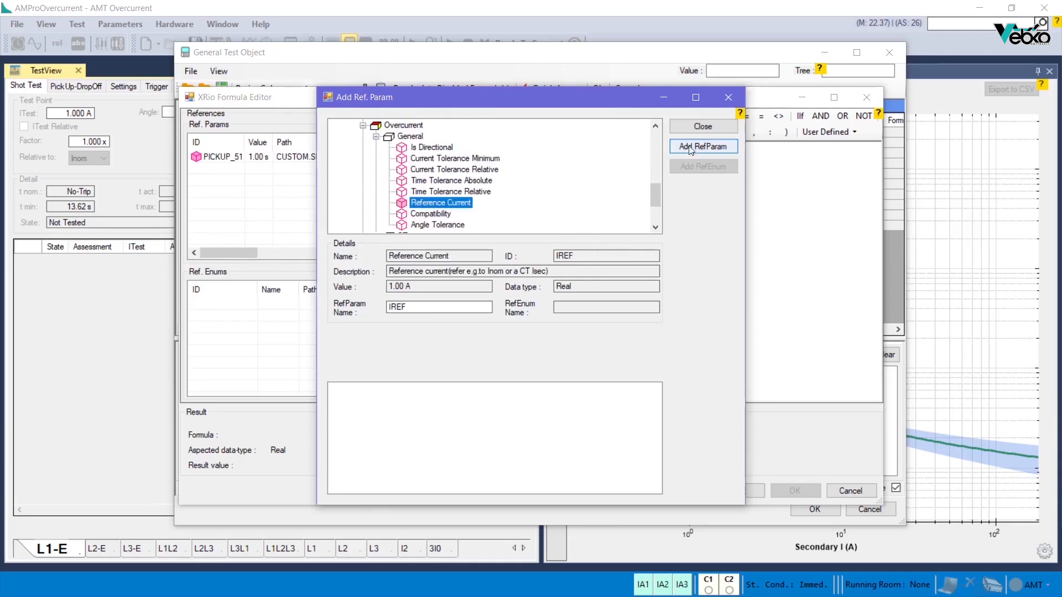
left_click(706, 147)
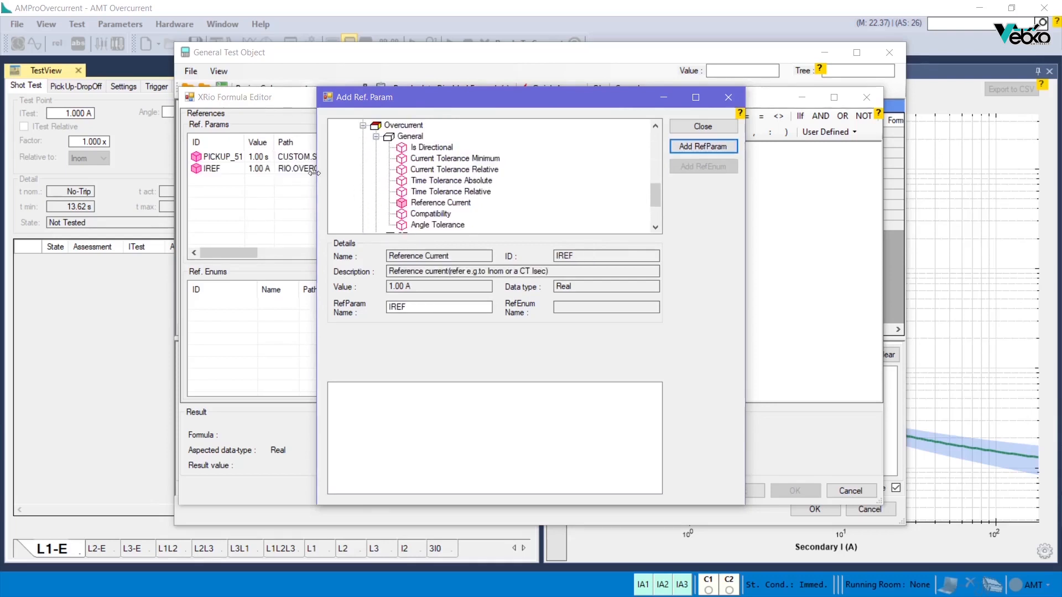
left_click(703, 126)
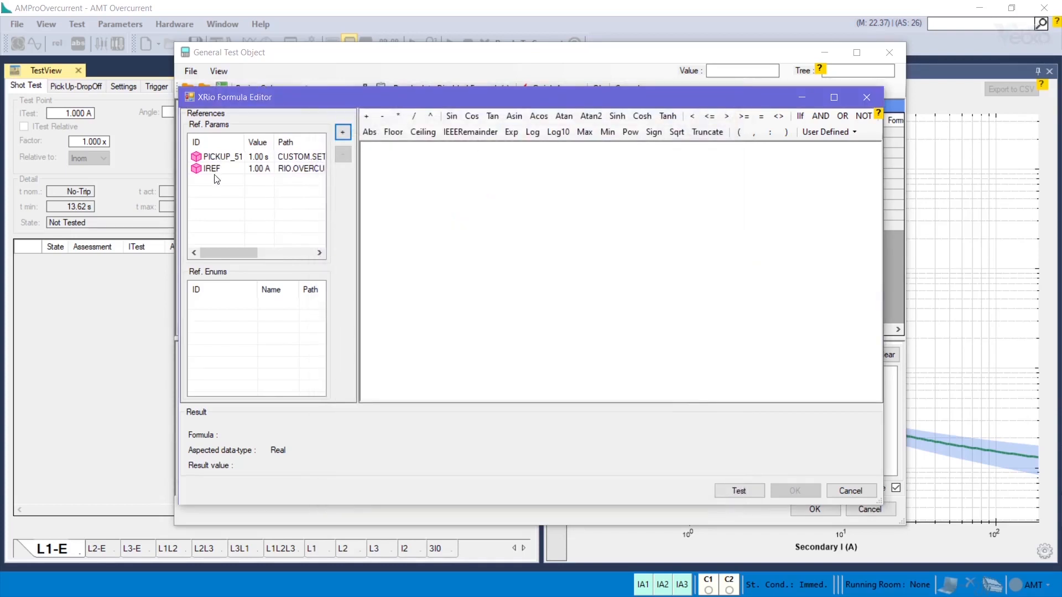
Step: Enter the formula PICKUP_51/IREF for the nominal pick-up current, test it and apply it to the parameter
left_click(375, 150)
type("PICKUP_51/IREF")
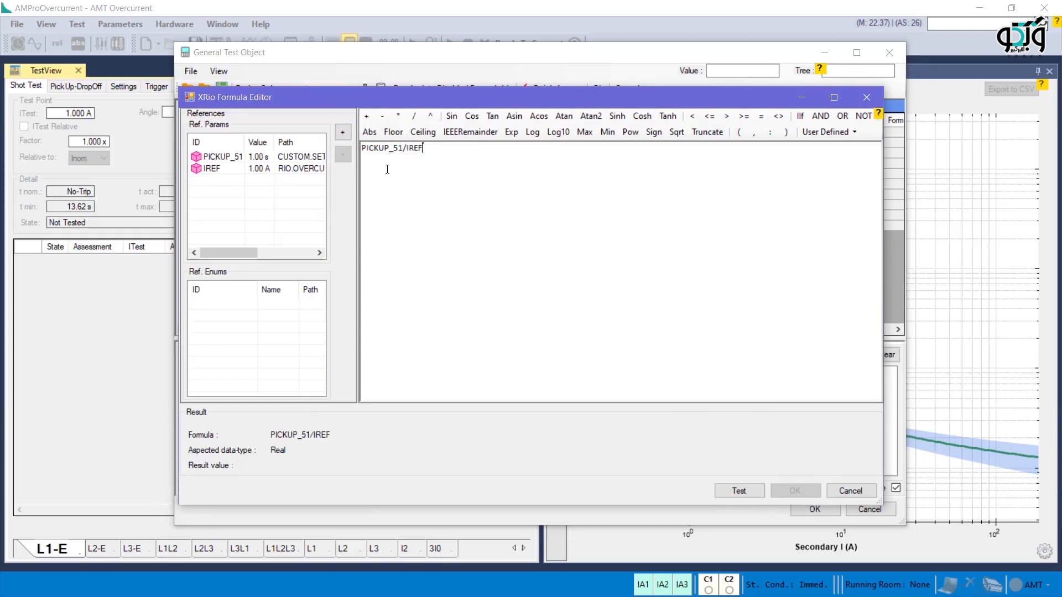
left_click(740, 492)
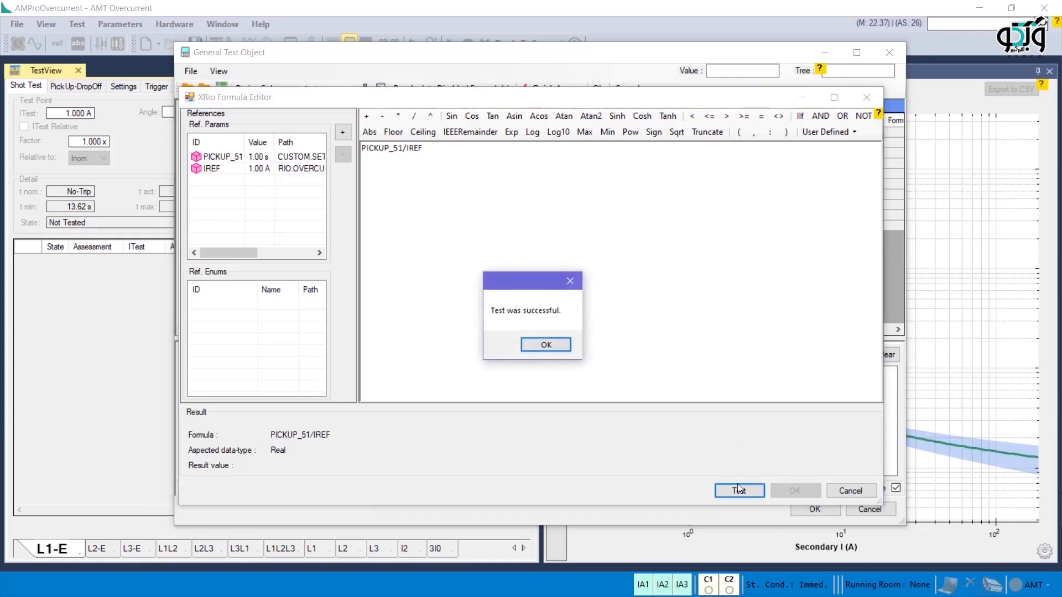
left_click(546, 344)
left_click(794, 490)
left_click(630, 488)
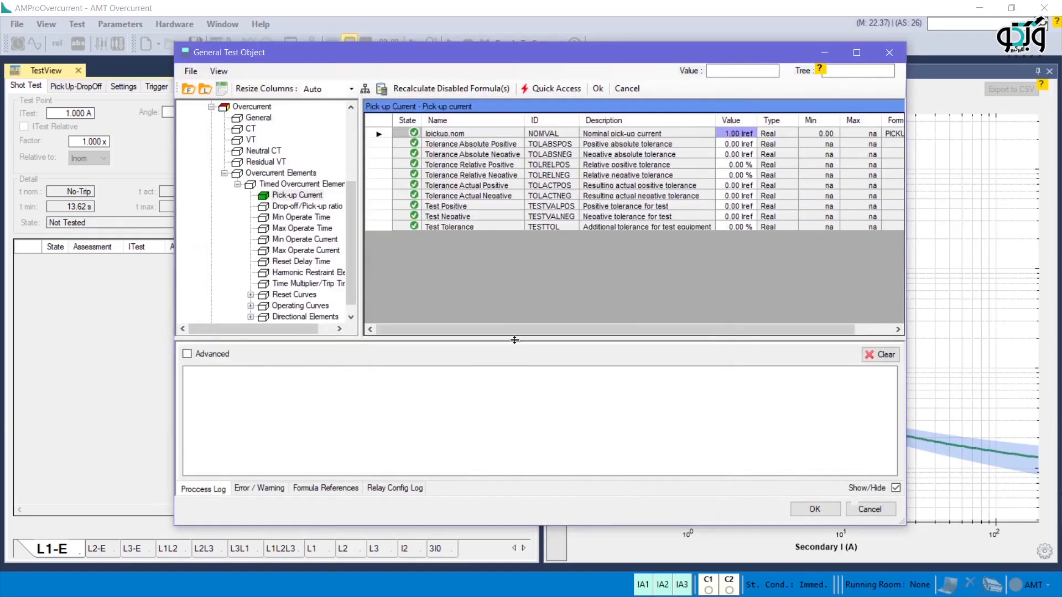
Step: Compare the 7sj62 relay's 51 settings and CT ratings with the nominal pick-up current of the RIO timed overcurrent element
scroll(276, 158, "up", 4)
left_click(198, 129)
left_click(211, 139)
left_click(225, 173)
left_click(238, 184)
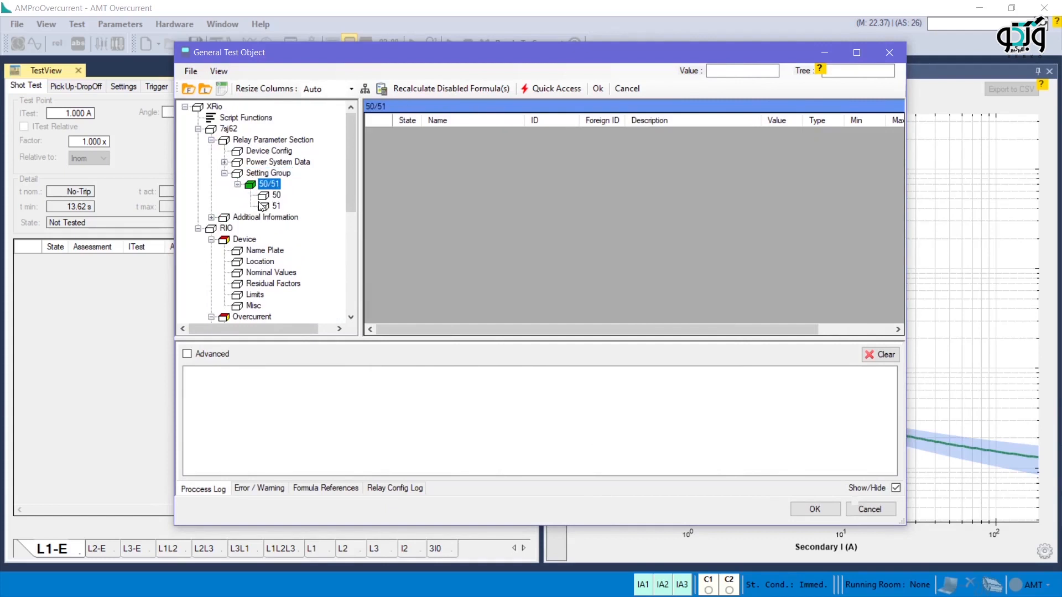
left_click(275, 206)
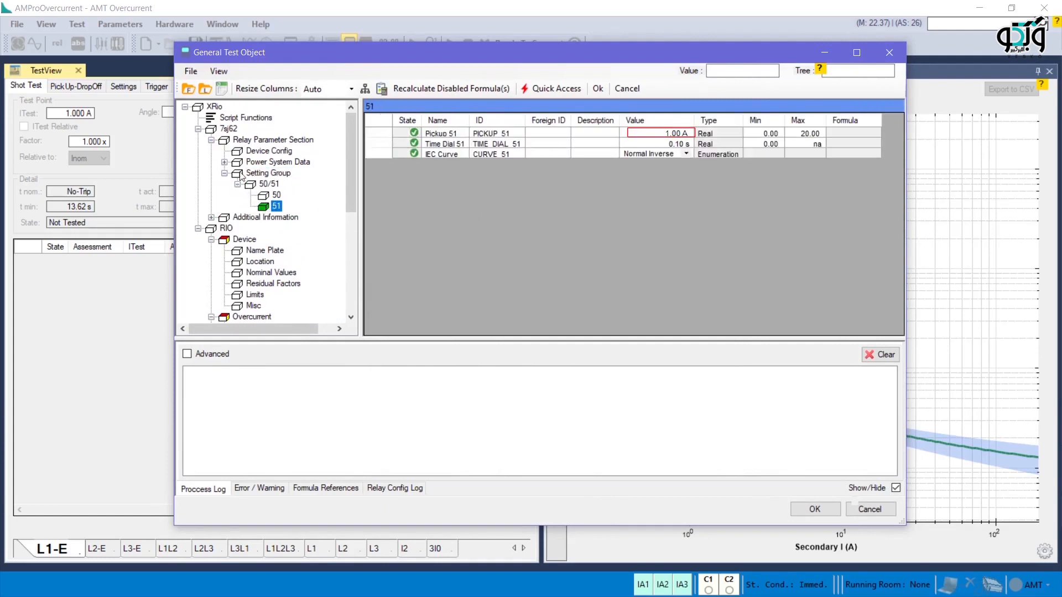
left_click(224, 162)
left_click(235, 163)
left_click(264, 173)
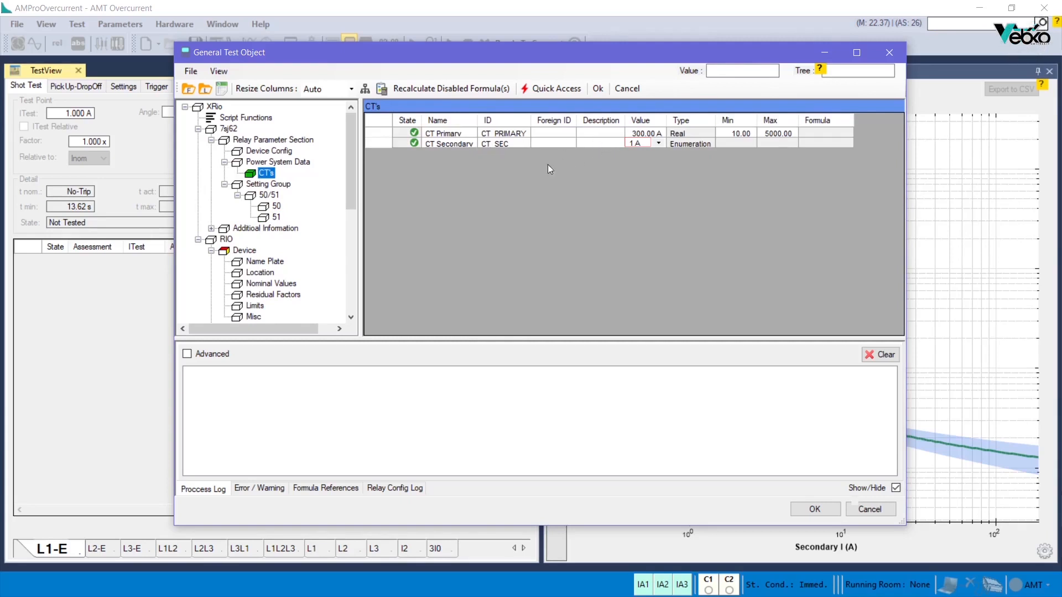
scroll(336, 211, "down", 4)
scroll(316, 237, "down", 1)
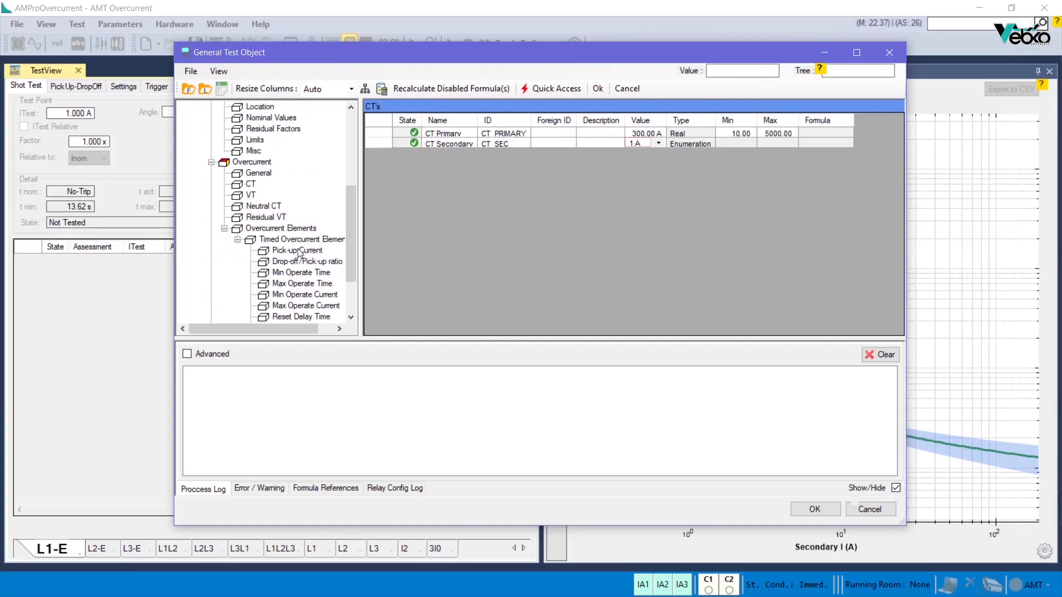
left_click(297, 249)
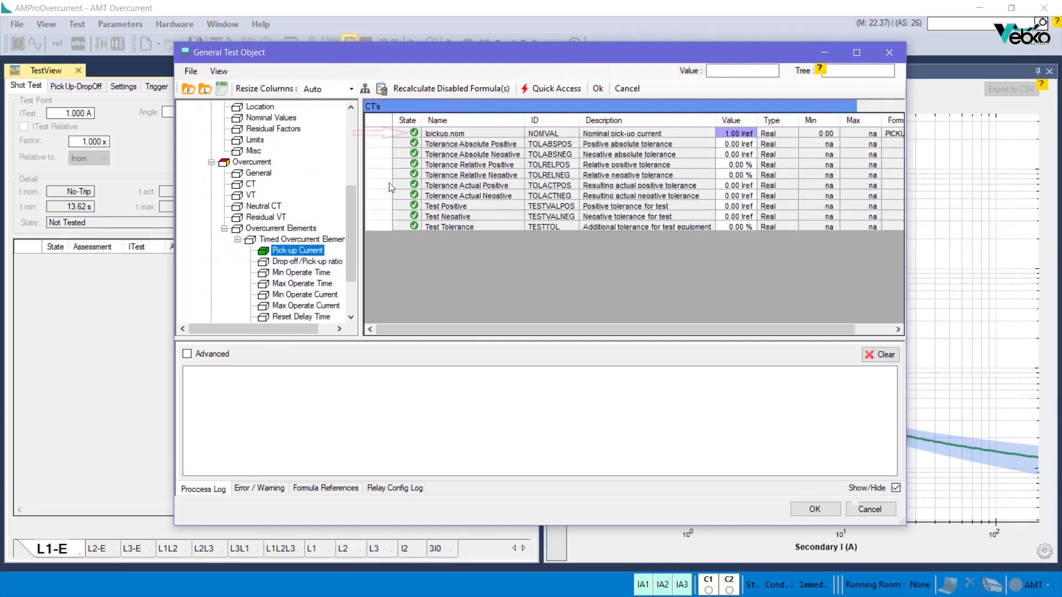
left_click(713, 135)
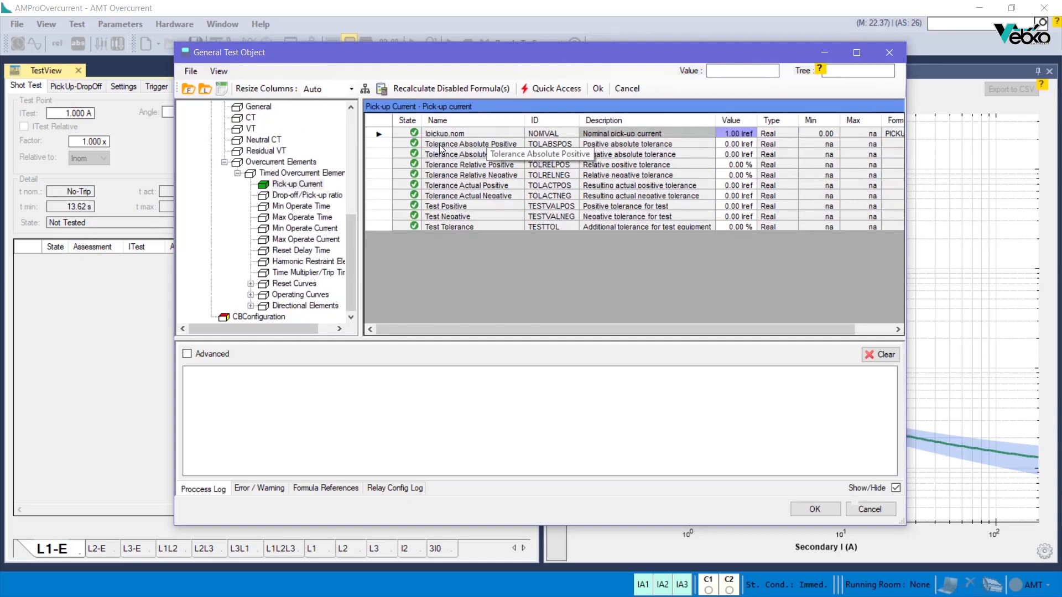
Step: For the Tolerance Absolute Positive formula of the pick-up current, add Current Tolerance Minimum (CURRENTTOLABS) from the Overcurrent General block as a reference
left_click(270, 108)
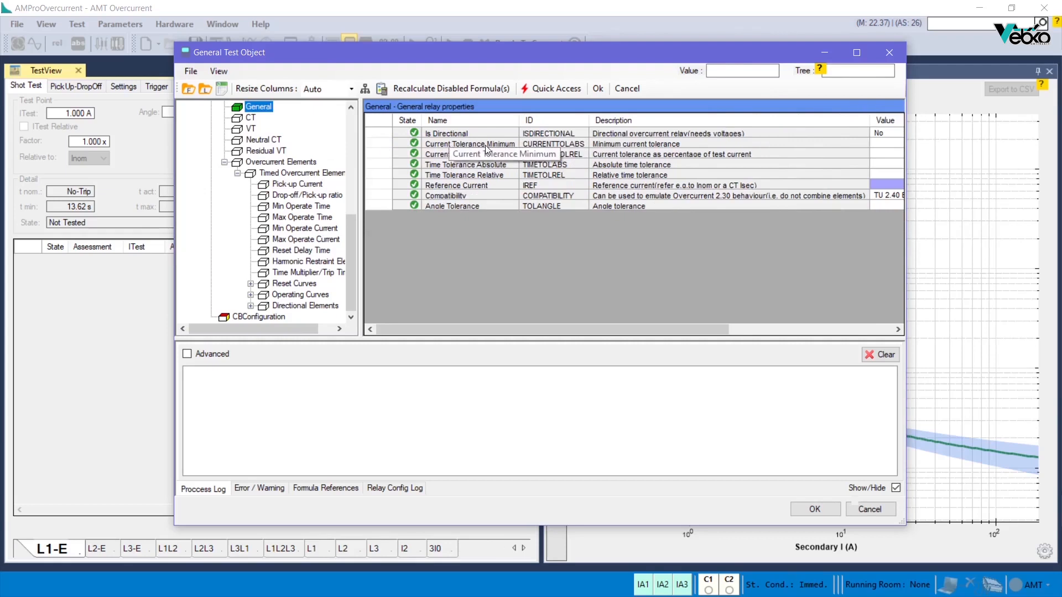
left_click(296, 184)
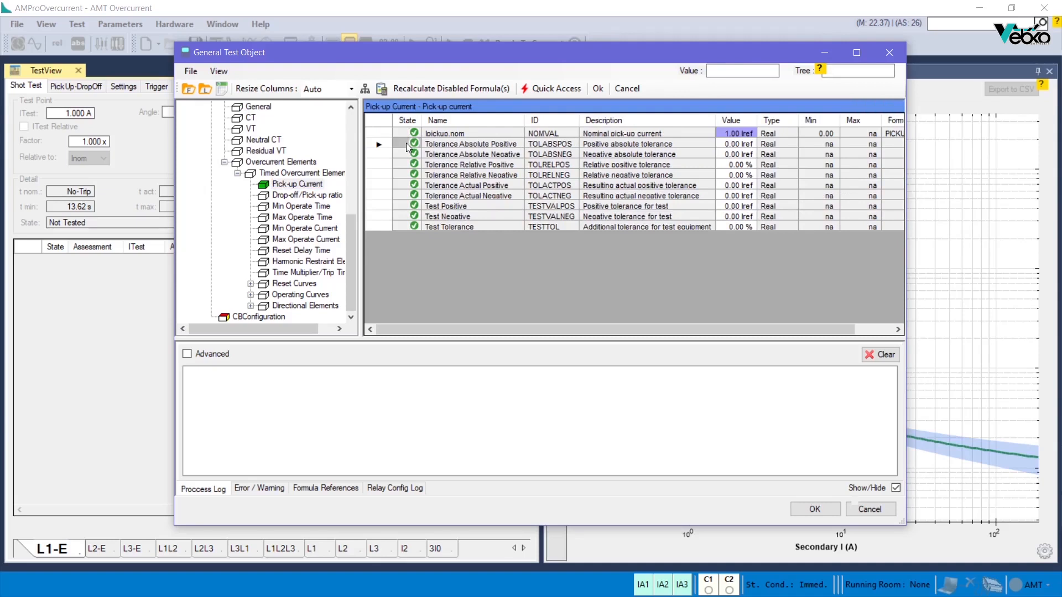
double_click(407, 145)
left_click(684, 360)
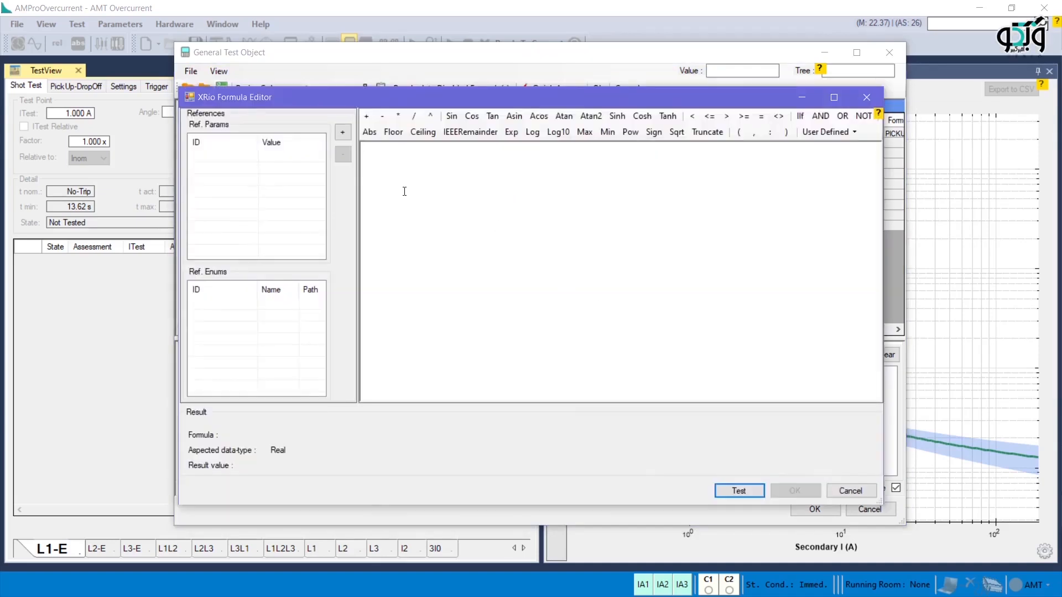
left_click(343, 131)
left_click(349, 157)
left_click(363, 180)
left_click(376, 170)
left_click(423, 159)
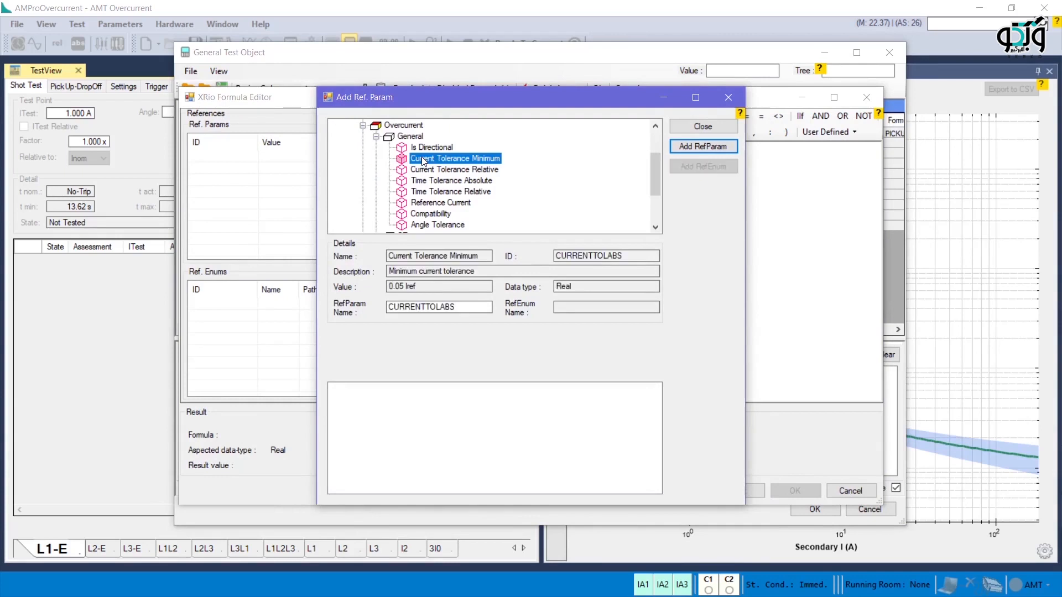
left_click(689, 150)
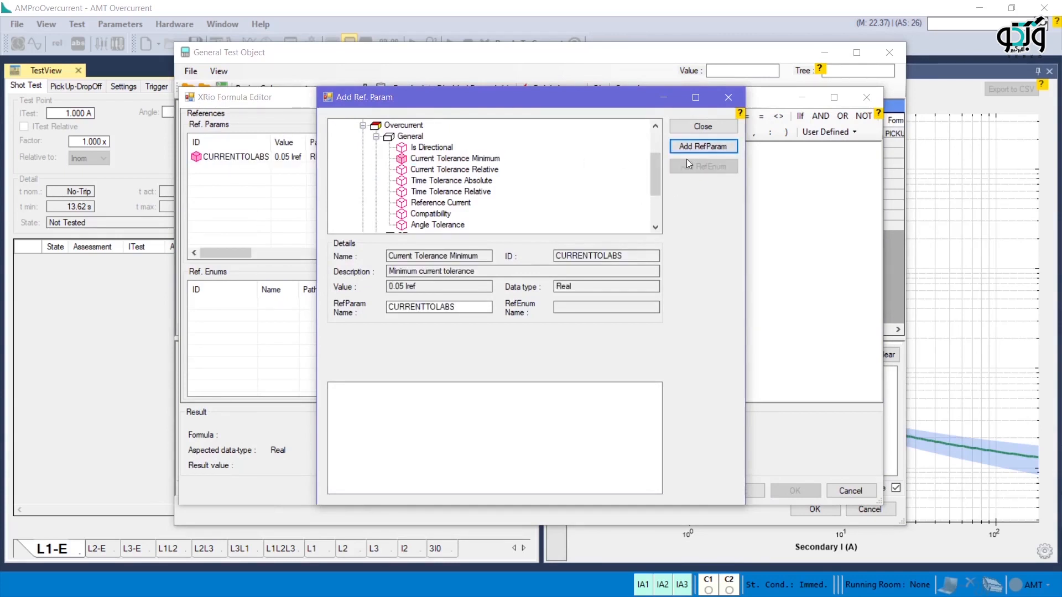
left_click(695, 130)
Step: Enter the formula CURRENTTOLABS for Tolerance Absolute Positive, test it and apply it to the parameter
left_click(456, 165)
type("CURRENTTOLABS")
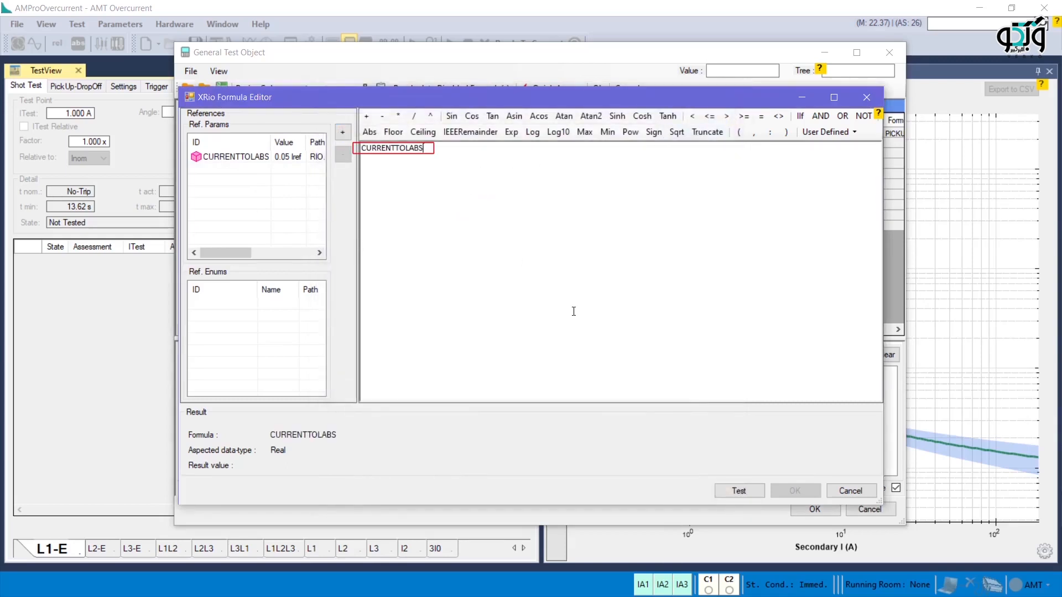
left_click(735, 491)
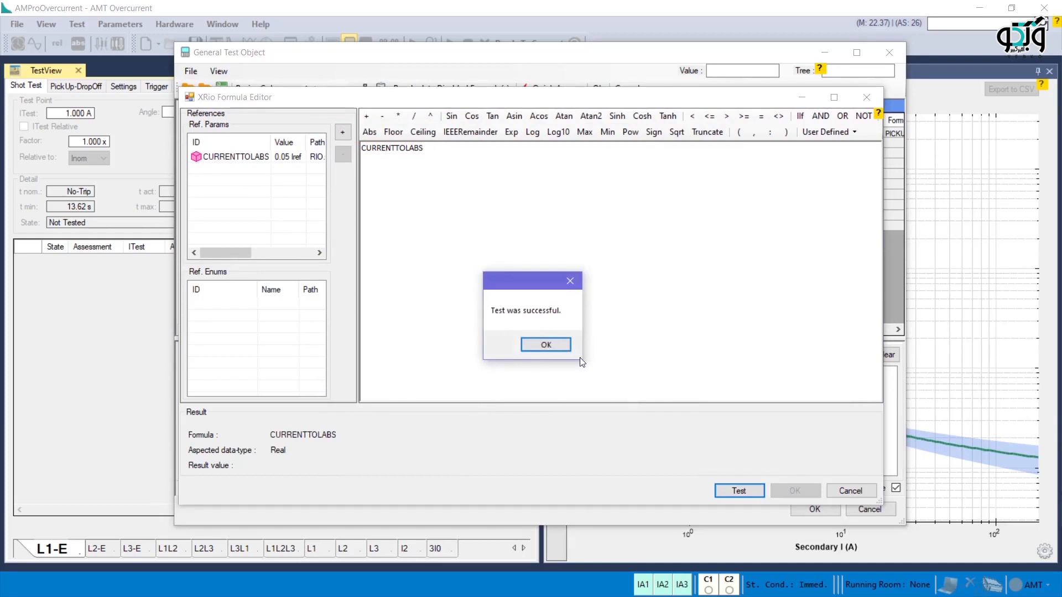
left_click(545, 343)
left_click(634, 476)
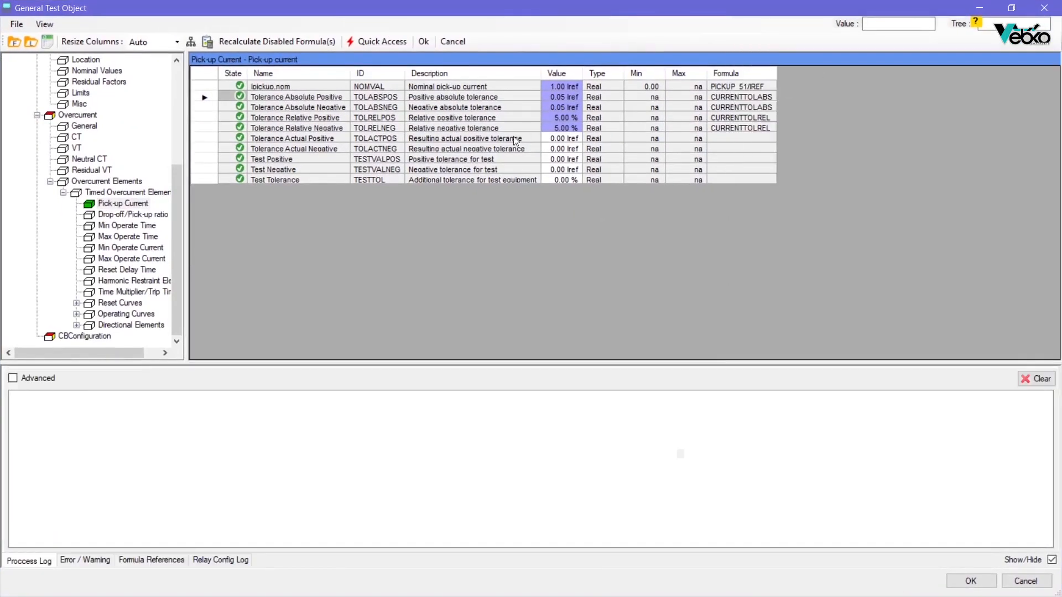
Step: Review the pick-up current formulas for Tolerance Absolute Negative, Tolerance Relative Positive and Tolerance Relative Negative
left_click(237, 108)
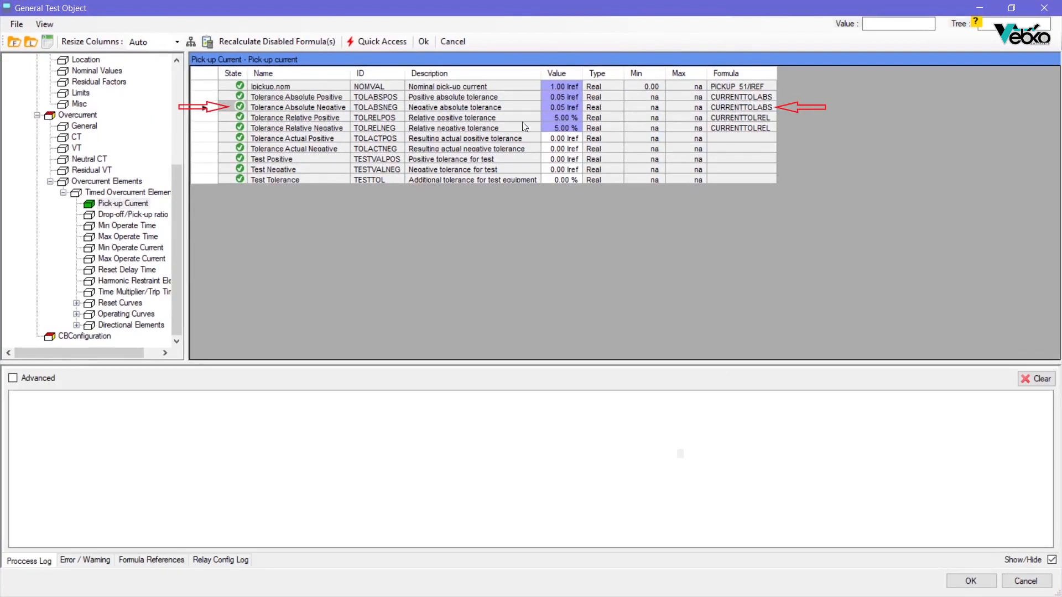
left_click(224, 118)
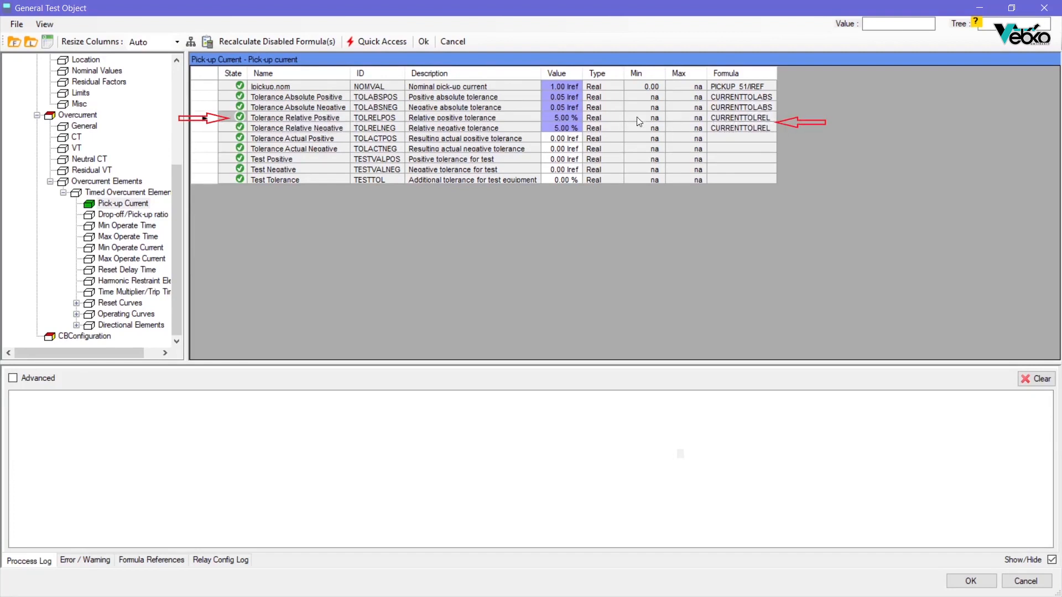
left_click(230, 129)
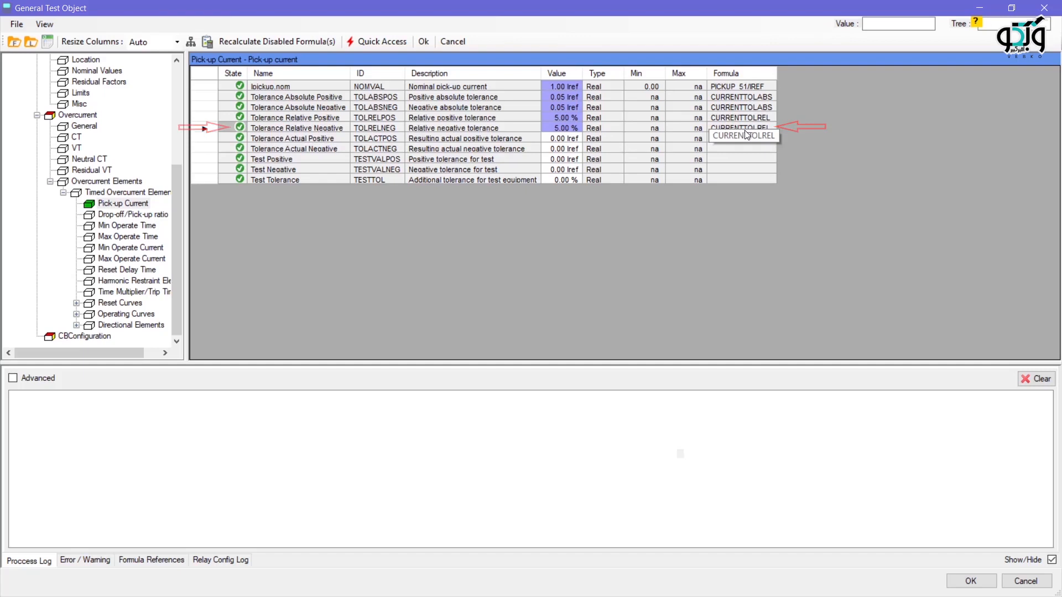
Step: For the Tolerance Actual Positive formula, add TOLABSPOS, TOLRELPOS and NOMVAL from the Pick-up Current block as references
left_click(238, 141)
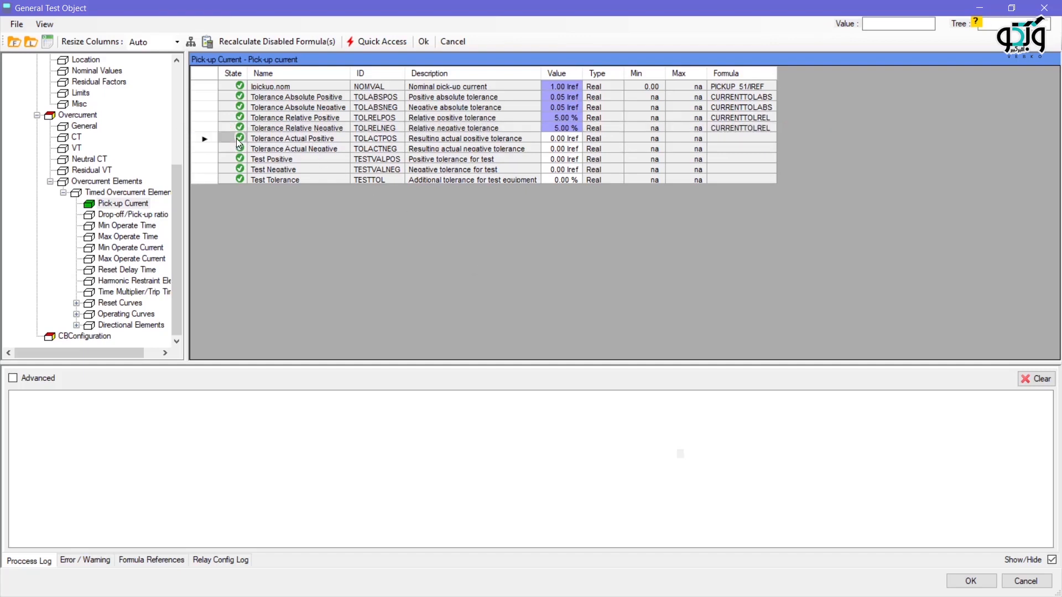
double_click(239, 142)
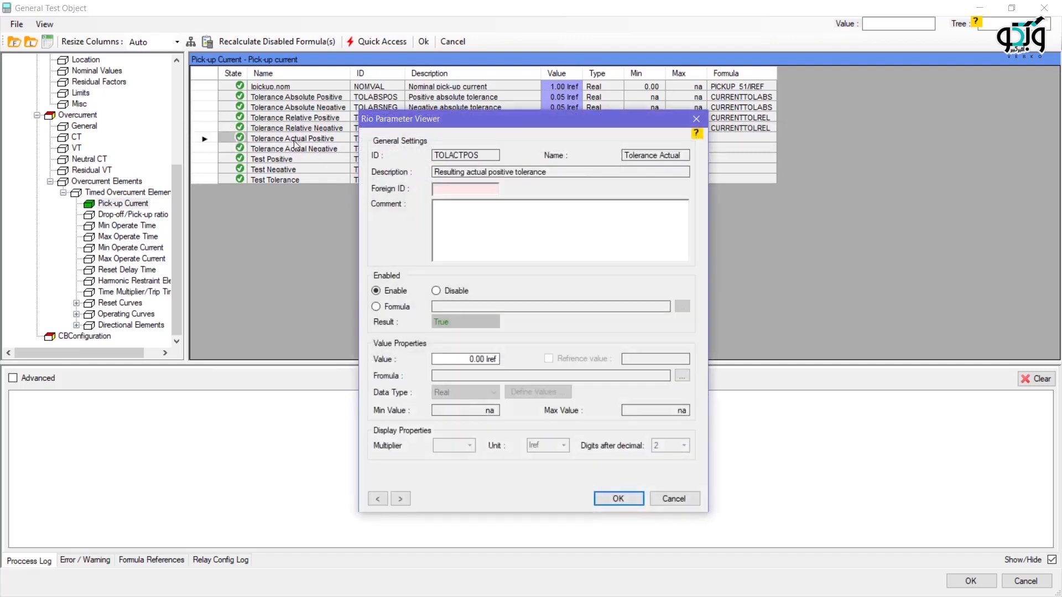
left_click(681, 375)
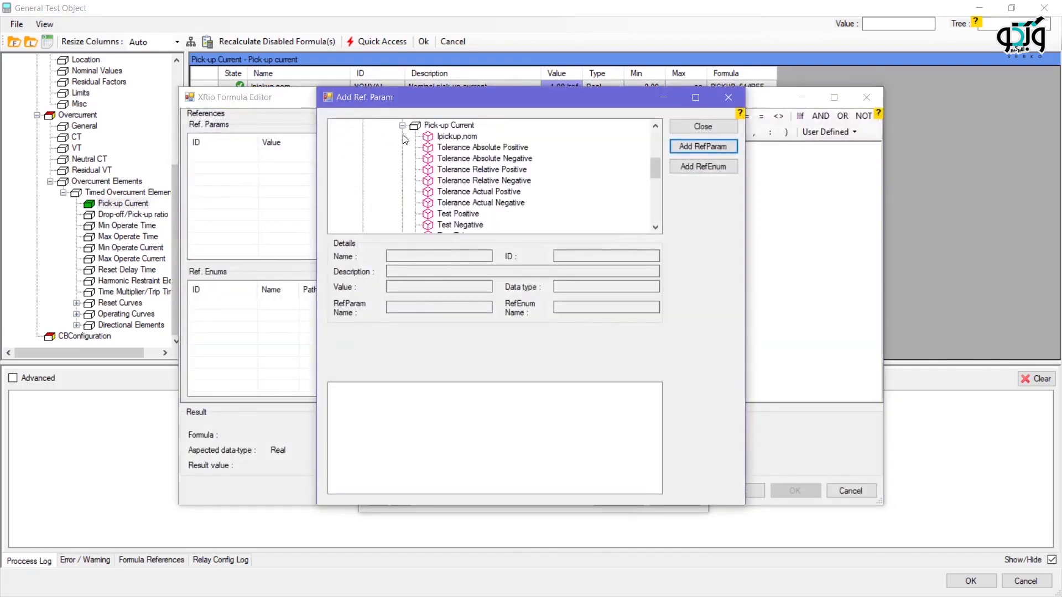
left_click(458, 147)
left_click(686, 147)
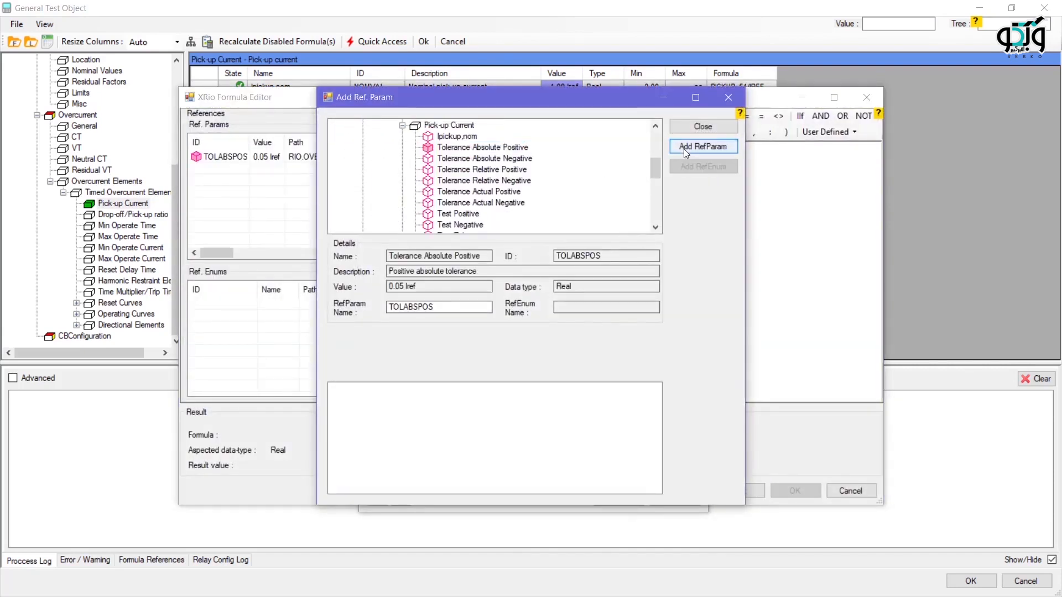
left_click(523, 169)
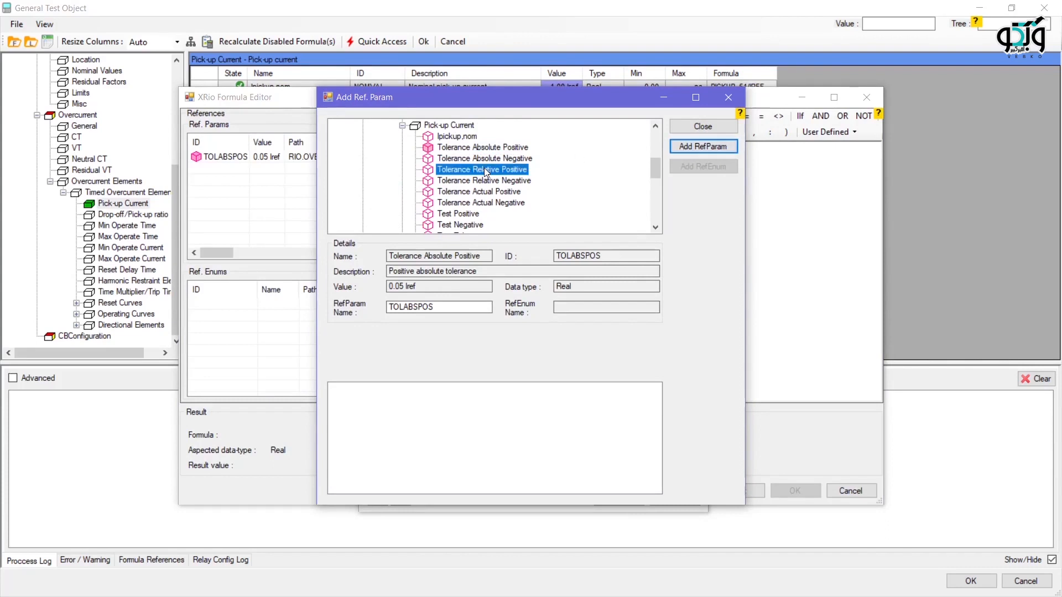
left_click(689, 148)
left_click(469, 135)
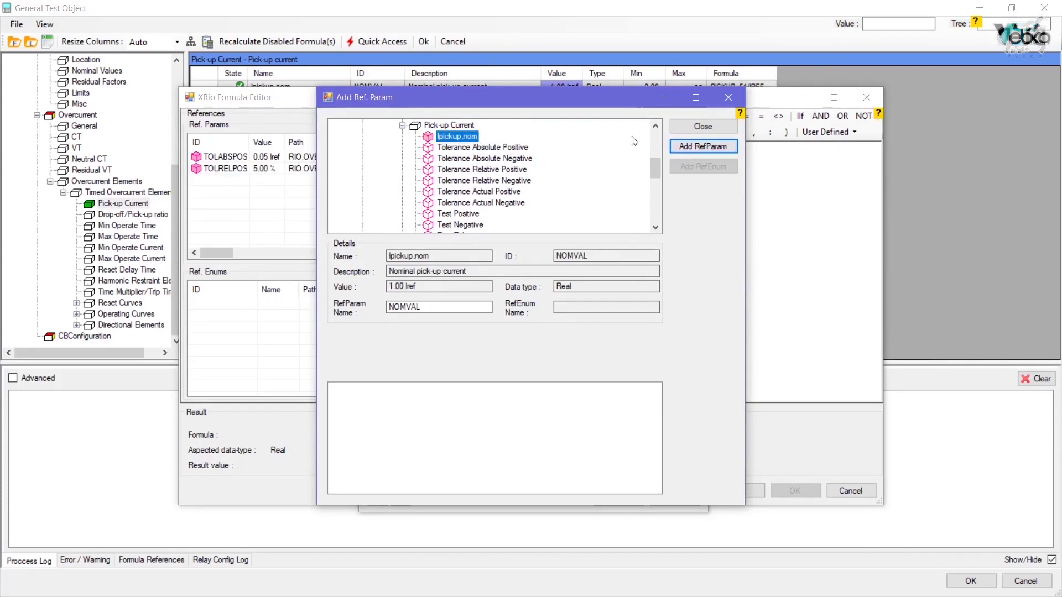
left_click(676, 150)
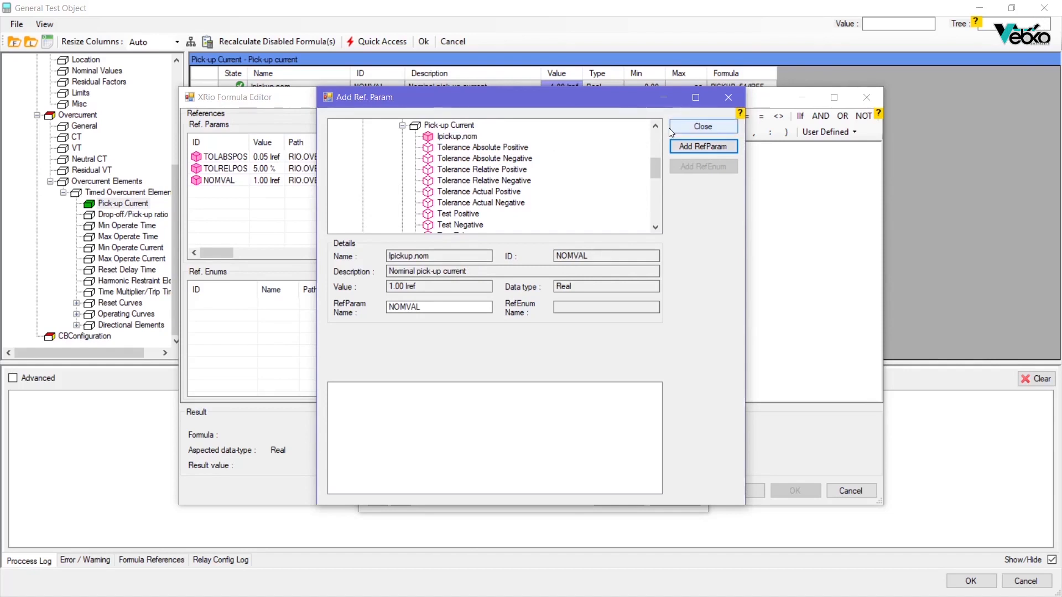
left_click(669, 127)
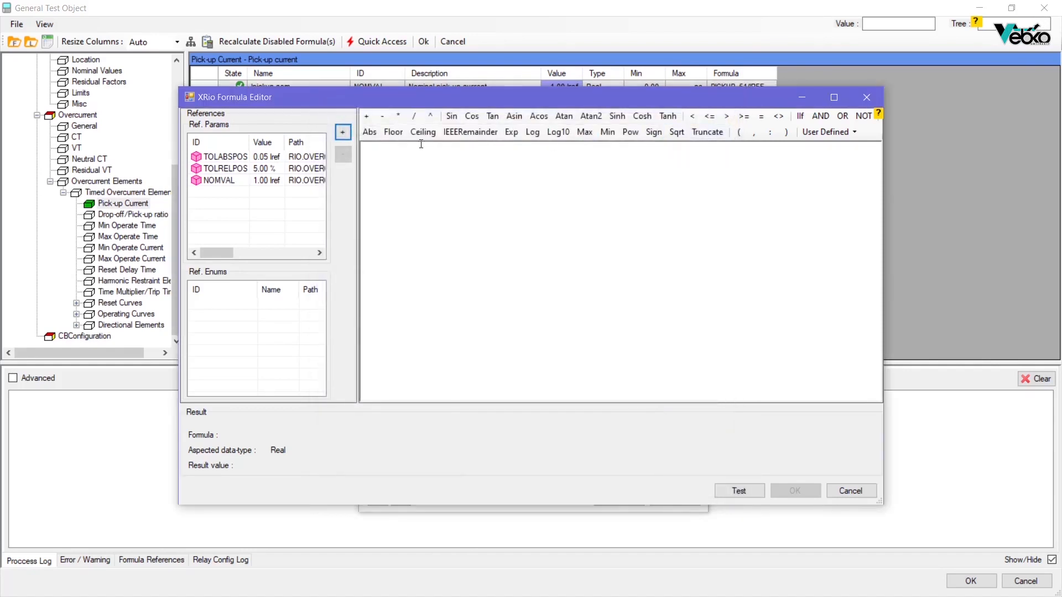
Step: Enter the formula Max(TOLABSPOS,TOLRELPOS*NOMVAL/100) for Tolerance Actual Positive, test it and apply it to the parameter
left_click(380, 157)
type("Max(TOLABSPOS,TOLRELPOS*NOMVAL/100)")
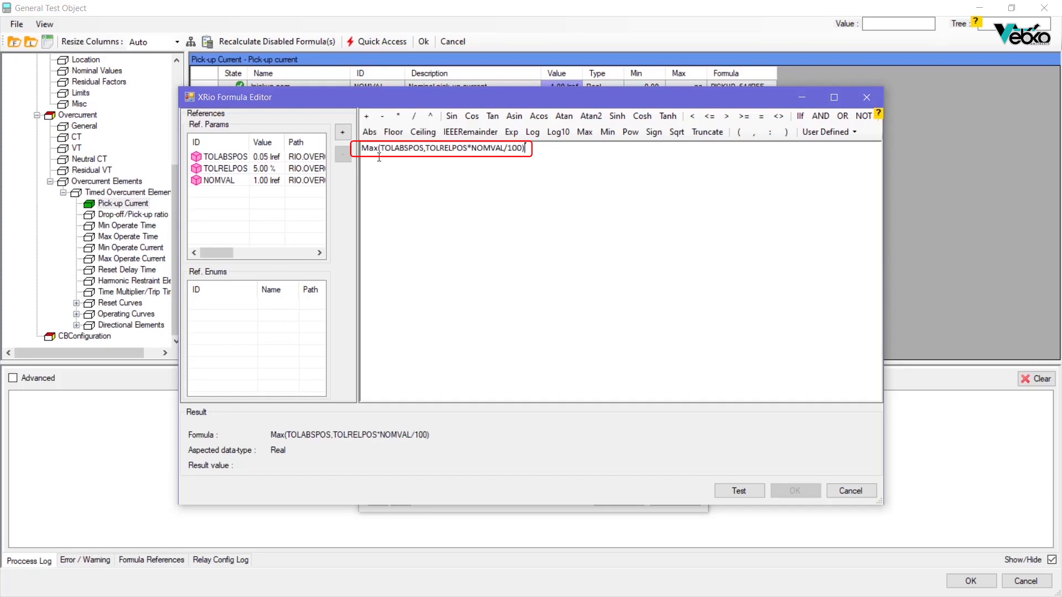
left_click(741, 493)
left_click(545, 344)
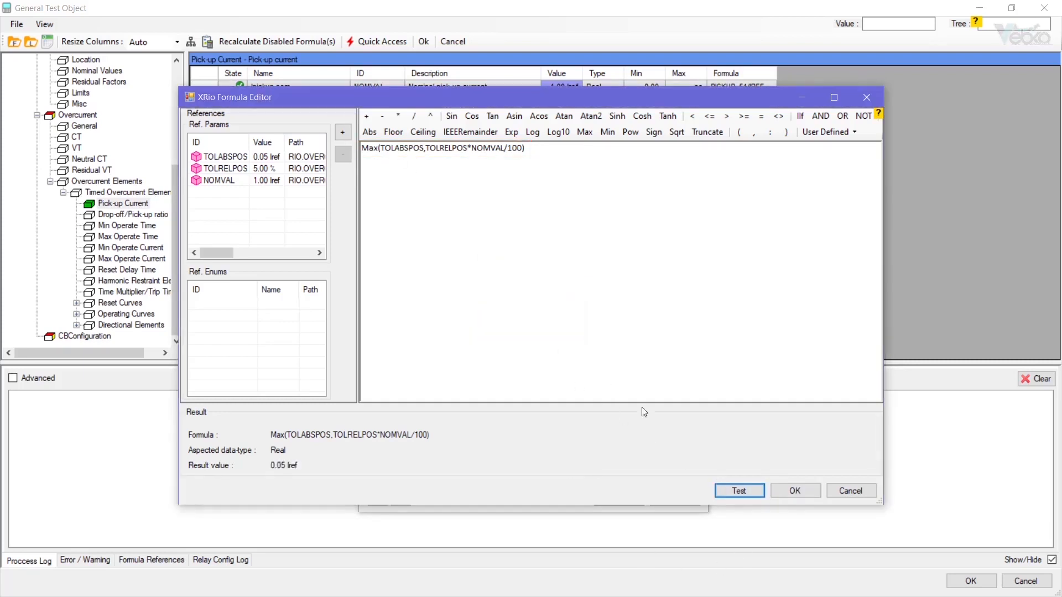
left_click(792, 492)
Step: Review the pick-up current formulas for Tolerance Actual Negative, Test Positive and Test Negative
left_click(231, 149)
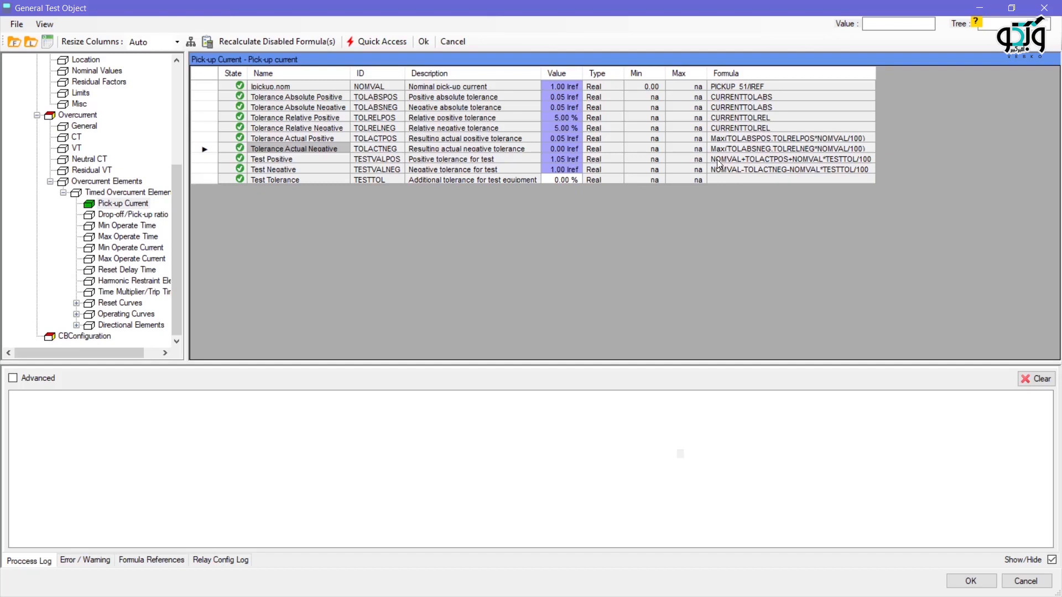
left_click(284, 171)
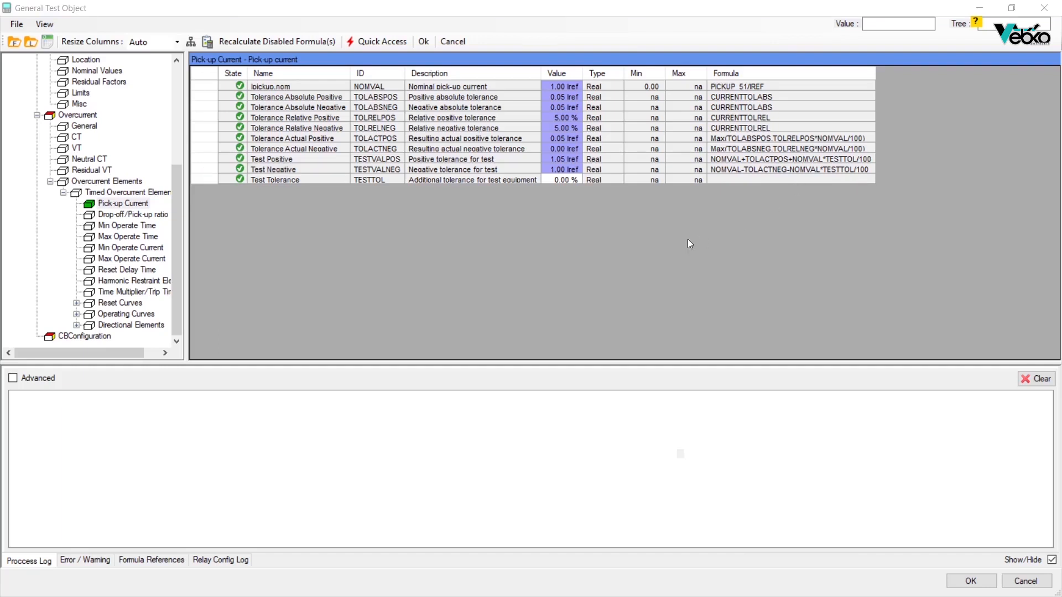
left_click(574, 262)
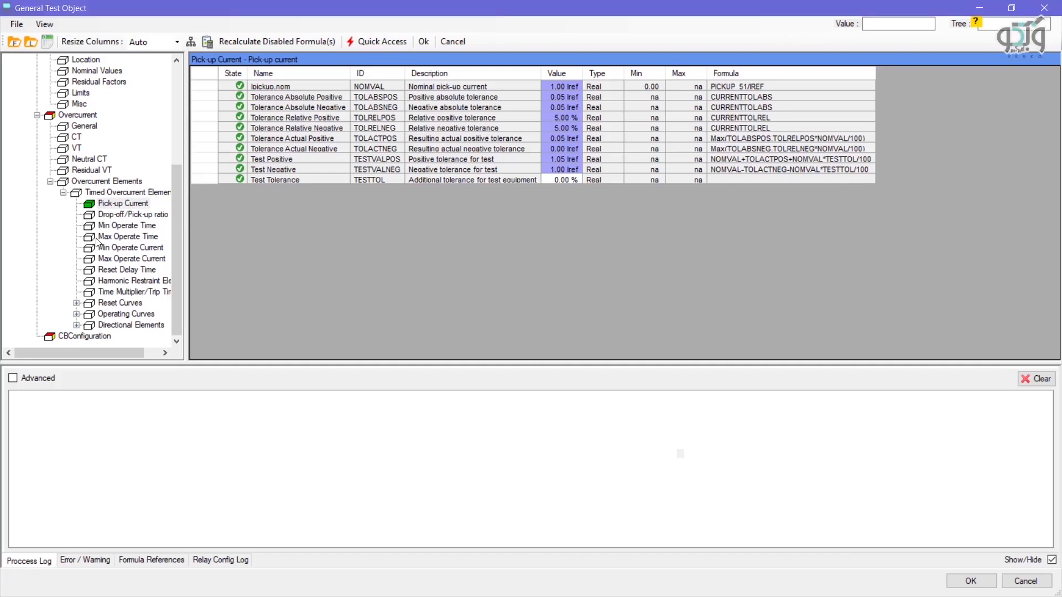
Step: Compare the nominal time multiplier of the timed overcurrent element with the 51 settings in the 7sj62 setting group
left_click(110, 292)
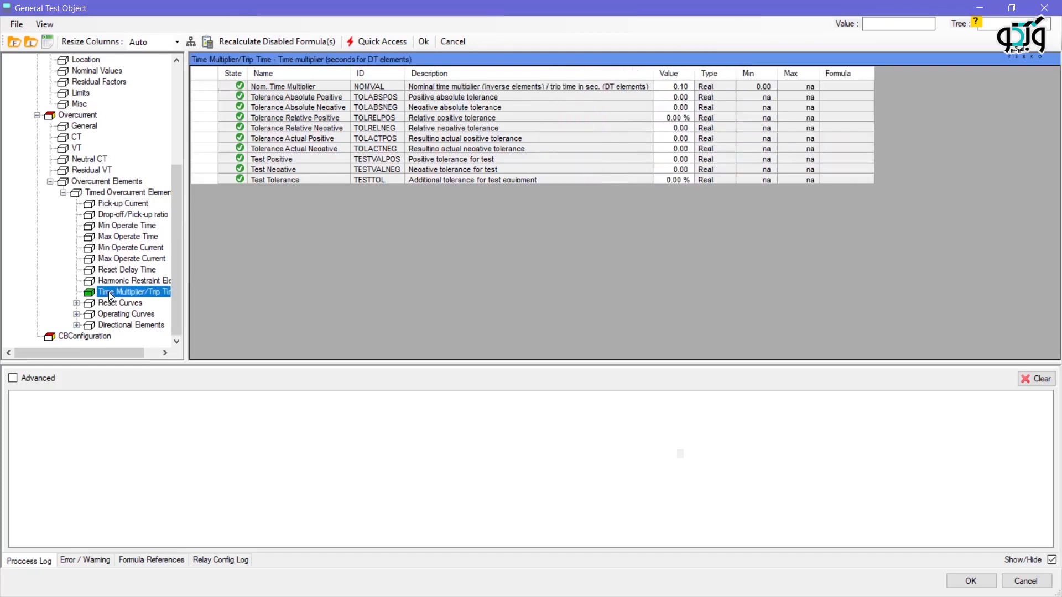
left_click(262, 88)
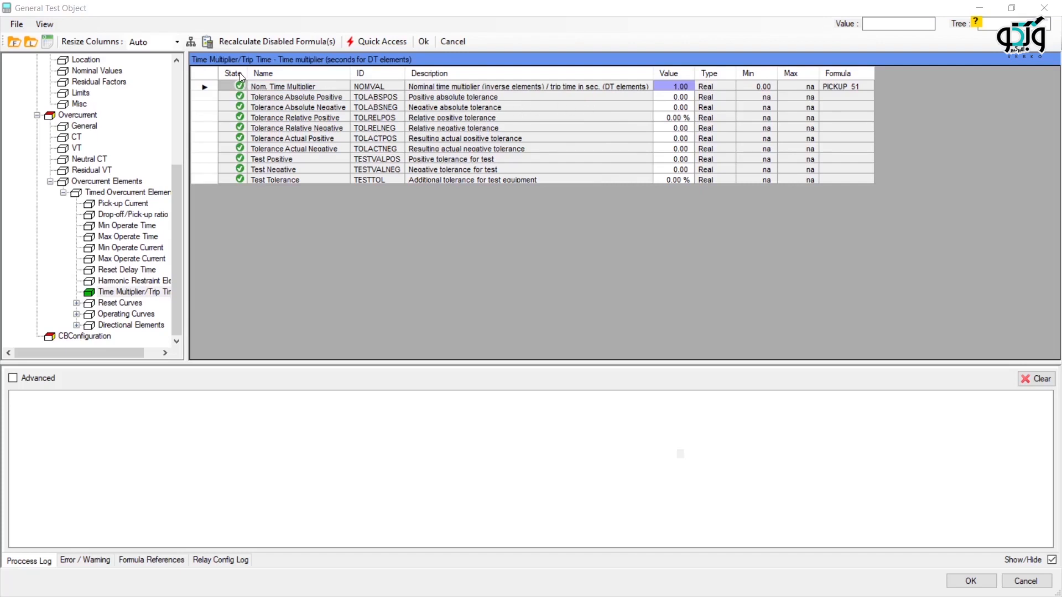
scroll(96, 146, "up", 4)
left_click(97, 137)
scroll(108, 323, "down", 3)
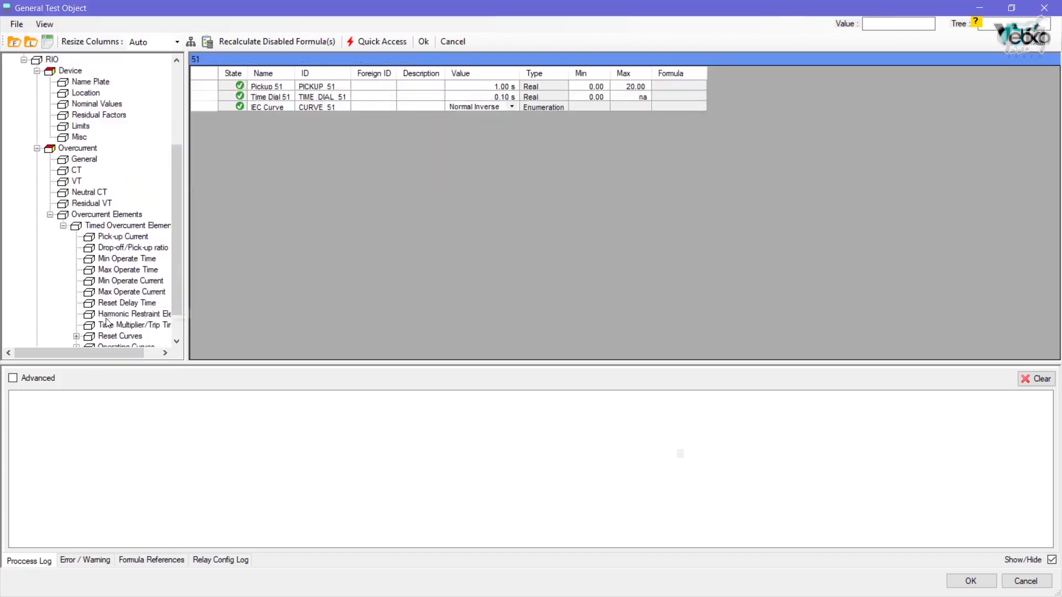
left_click(110, 324)
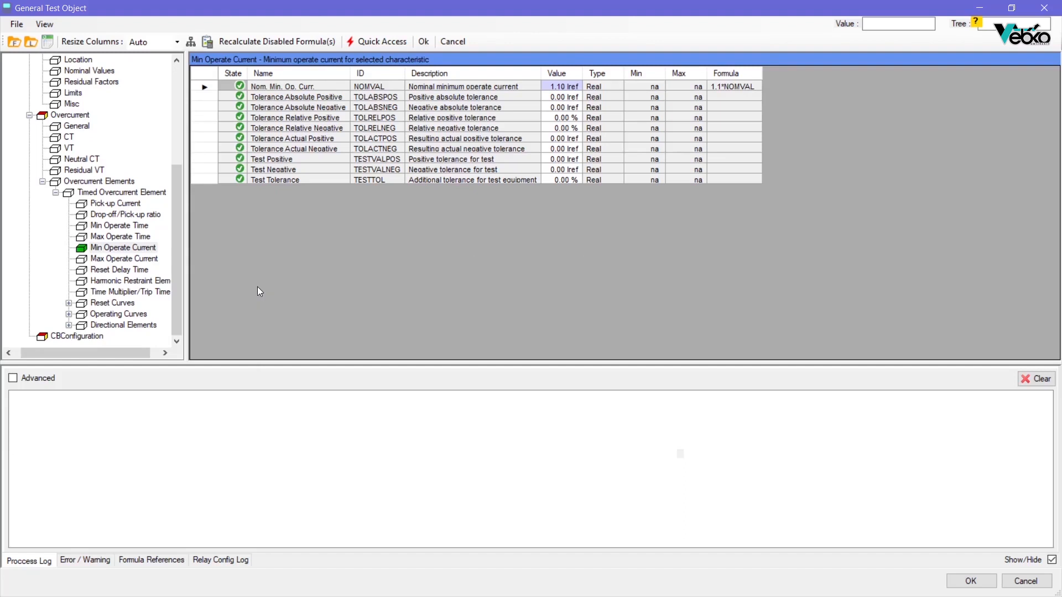
Step: Review the nominal maximum operate current parameter of the timed overcurrent element
left_click(92, 259)
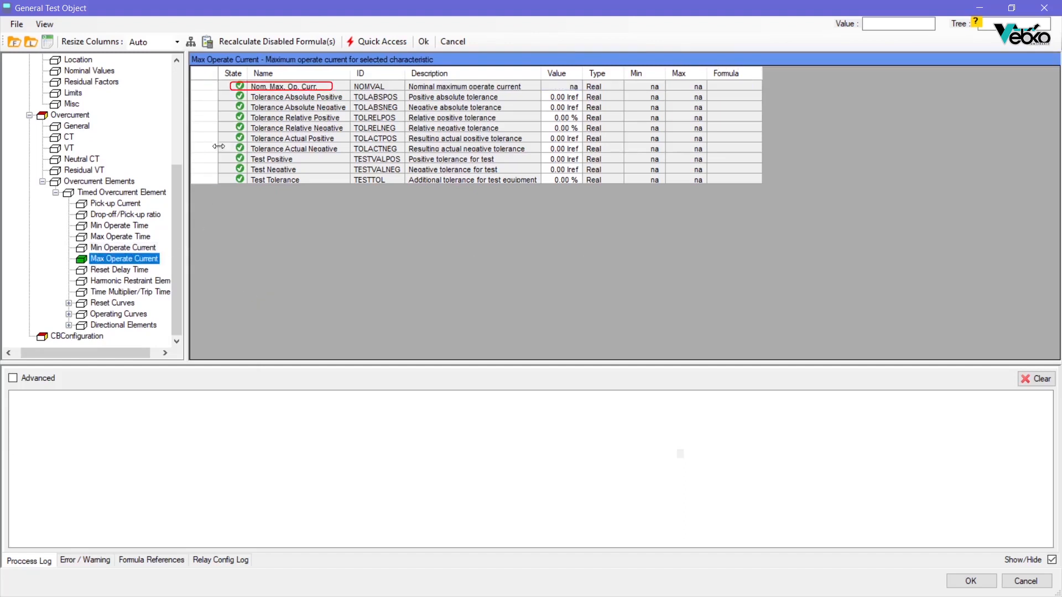
left_click(214, 86)
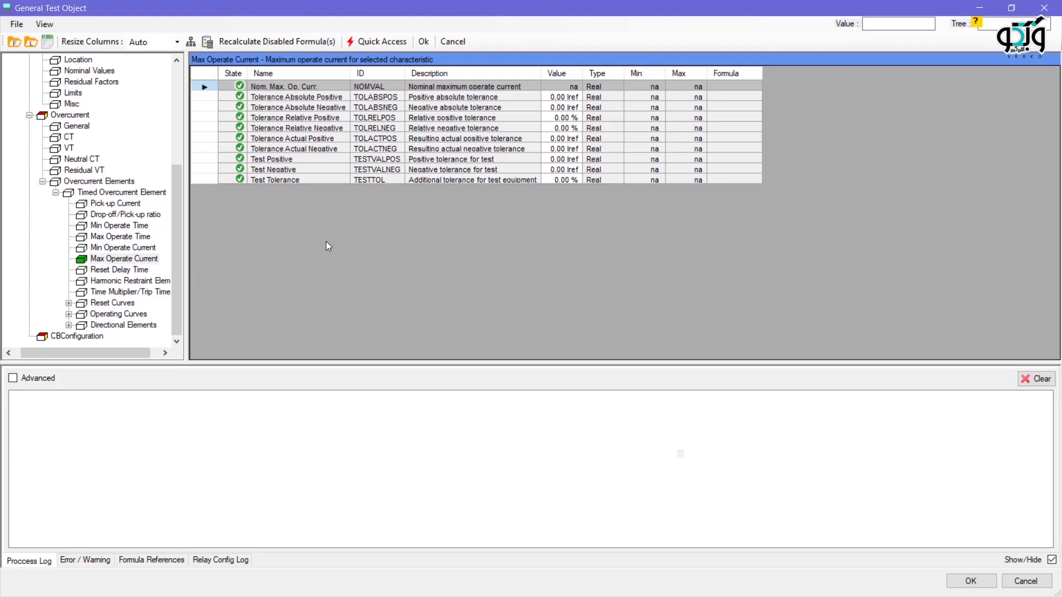
Step: For the timed overcurrent element's Use Range Limits formula, add the 50/51 device configuration parameter OC_101 as a reference
left_click(133, 194)
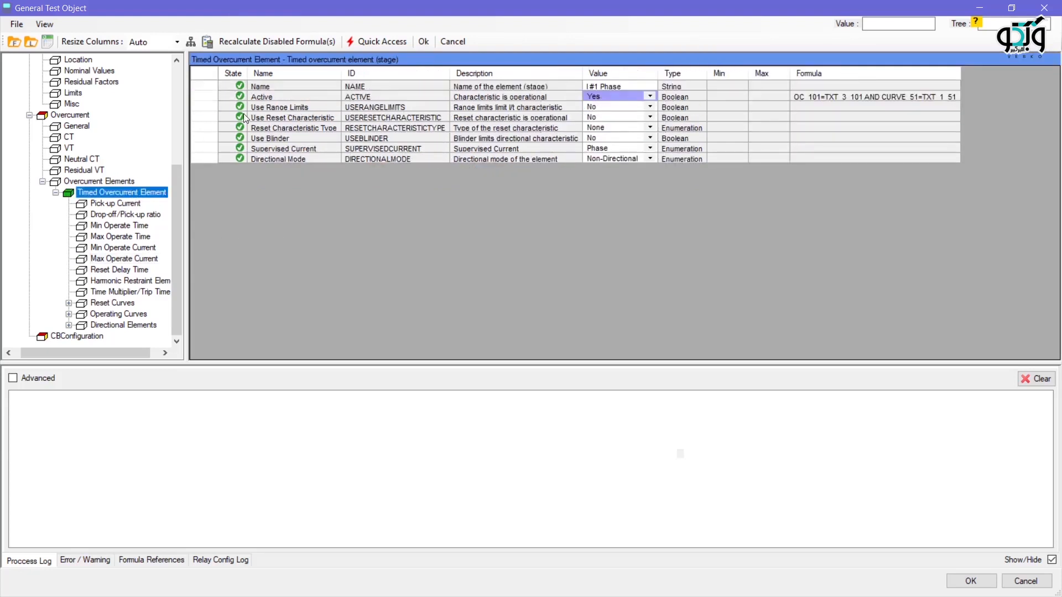
left_click(239, 107)
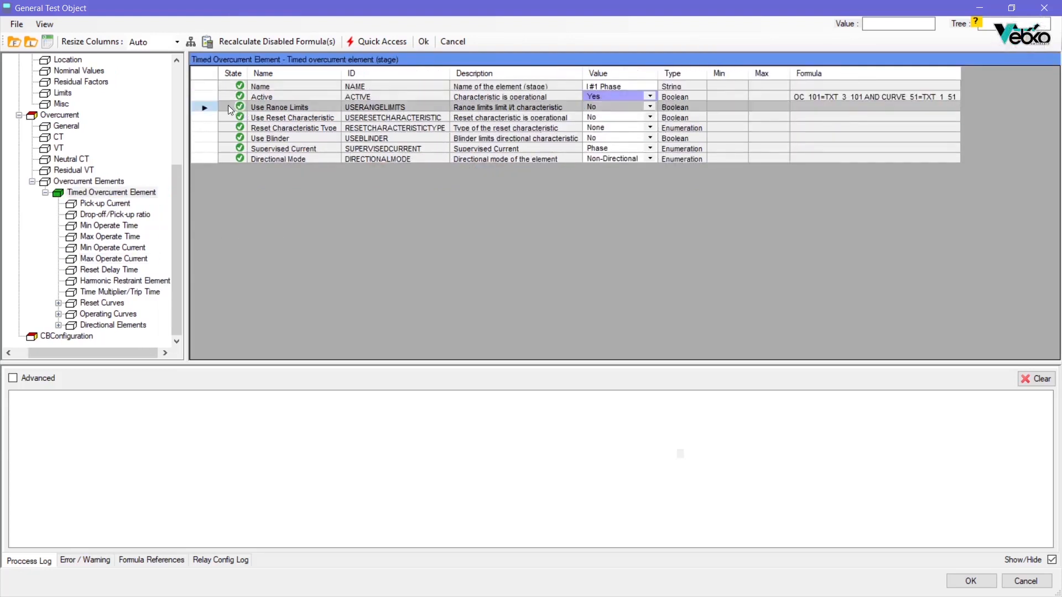
double_click(239, 107)
left_click(685, 377)
left_click(344, 139)
left_click(336, 126)
left_click(350, 148)
left_click(362, 158)
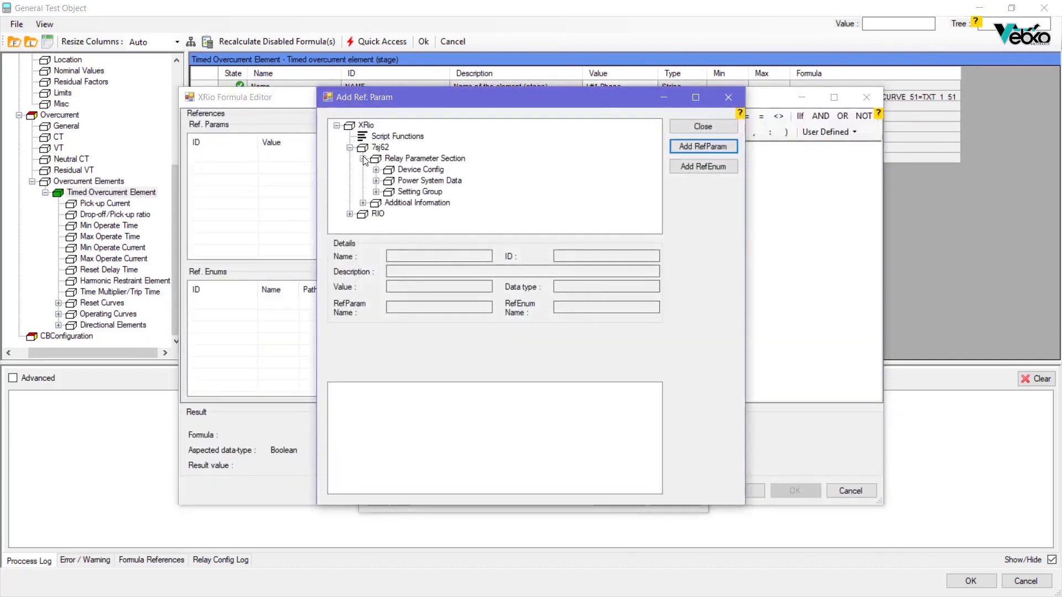
left_click(376, 169)
left_click(404, 181)
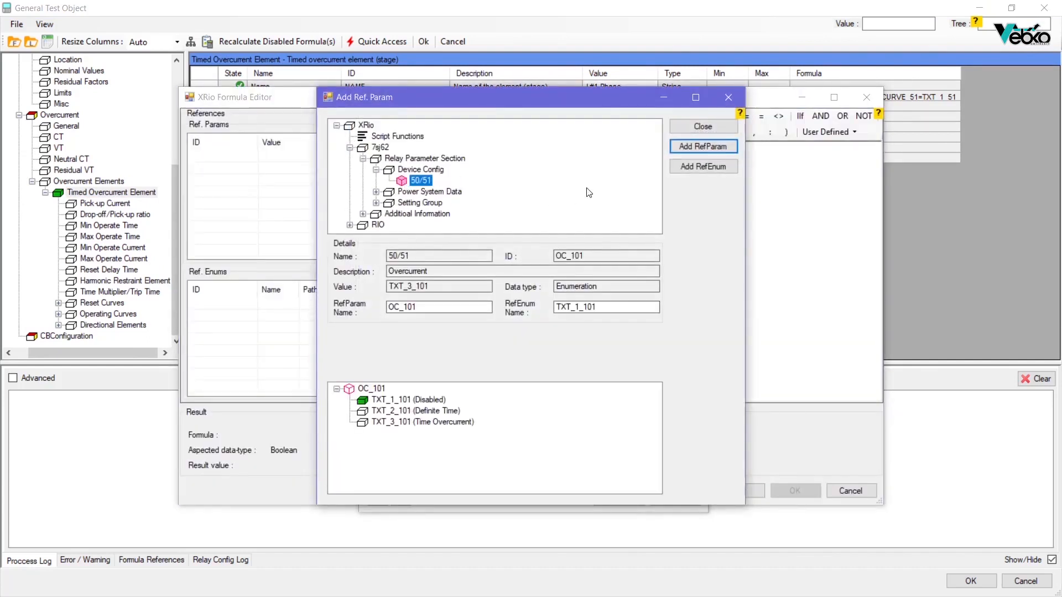
left_click(681, 148)
Step: Add the option TXT_3_101 (Time Overcurrent) as a reference enumeration and return to the formula
left_click(435, 423)
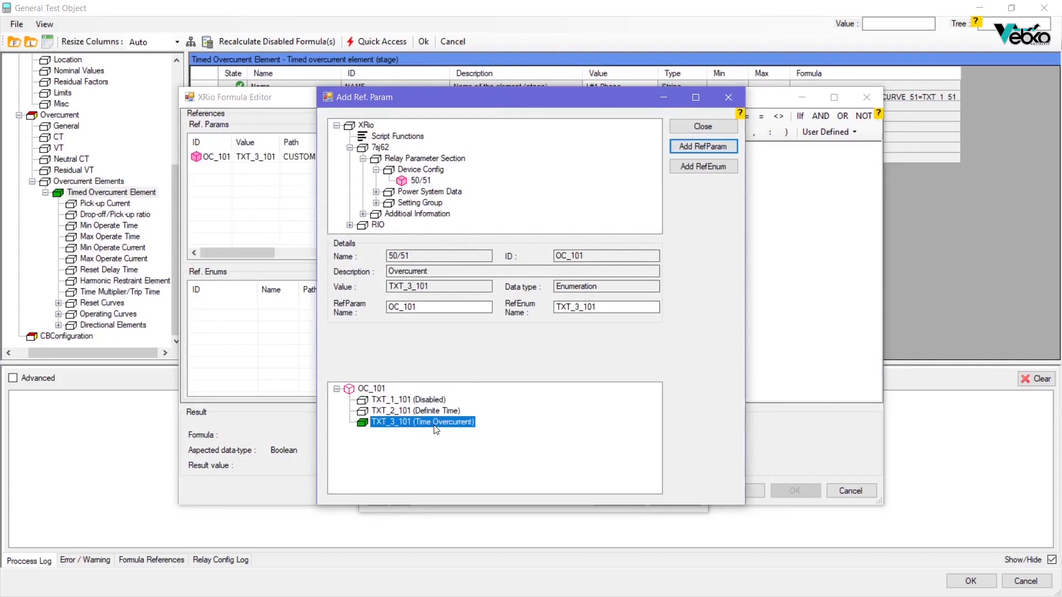
left_click(695, 168)
left_click(694, 136)
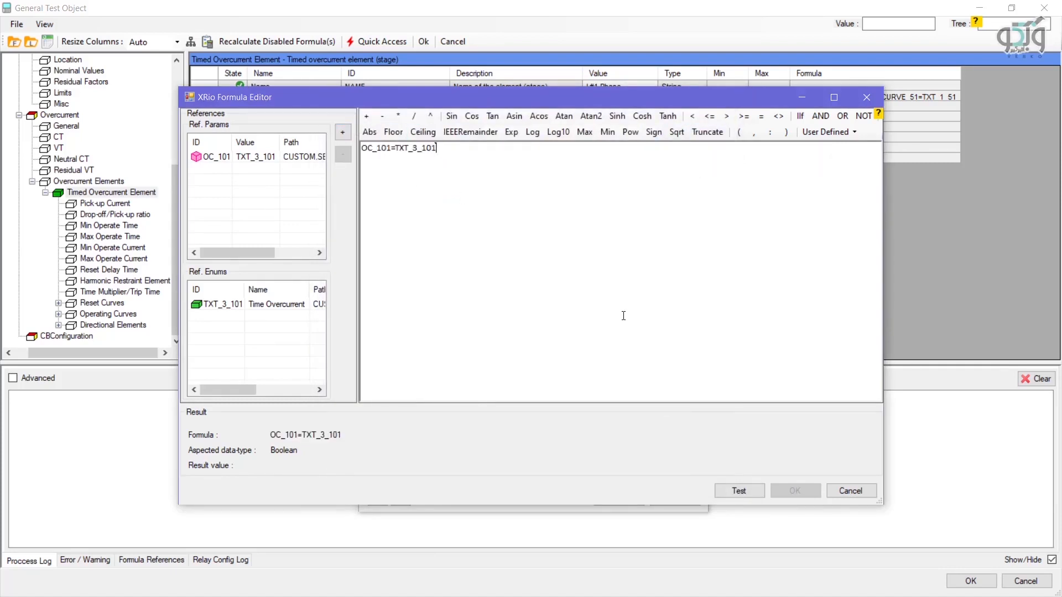
Step: Enter the formula OC_101=TXT_3_101 for Use Range Limits, test it and apply it to the parameter
left_click(735, 492)
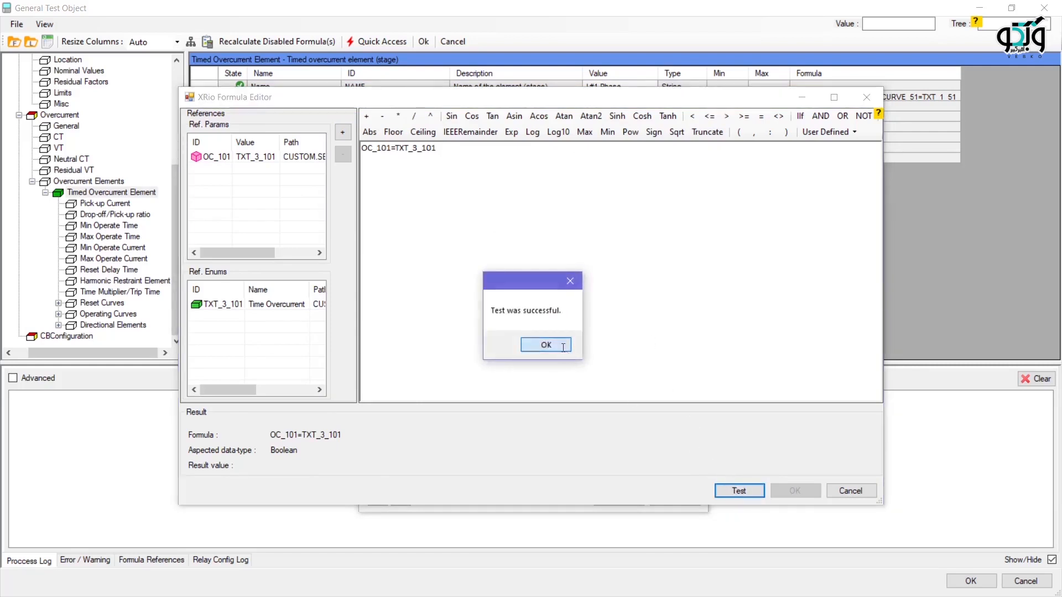
left_click(527, 344)
left_click(810, 497)
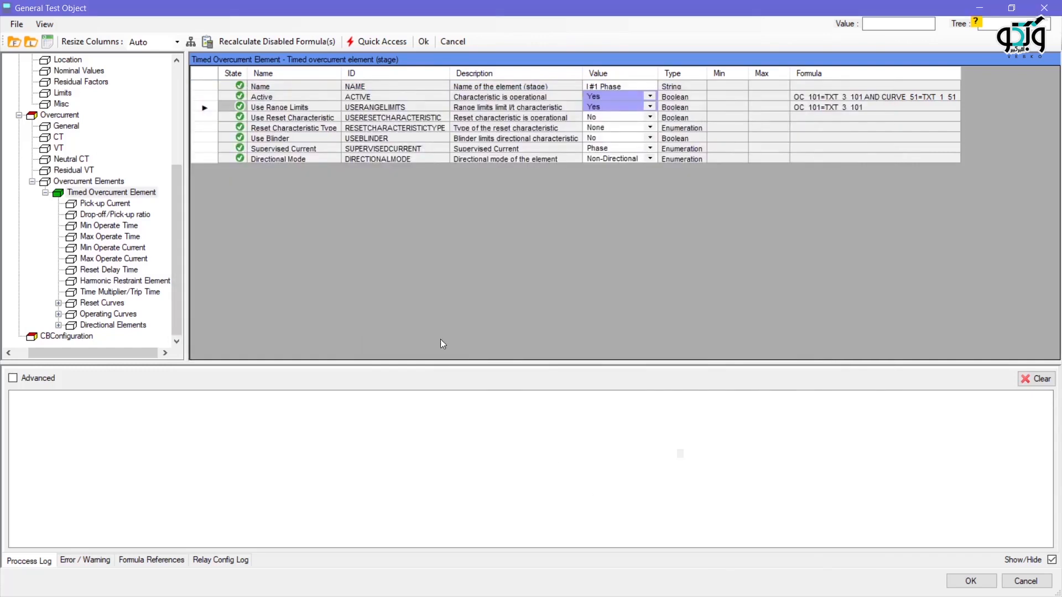
Step: Review the overcurrent protection parameters and elements, along with the standard operating curve of the timed overcurrent element
left_click(52, 116)
double_click(52, 116)
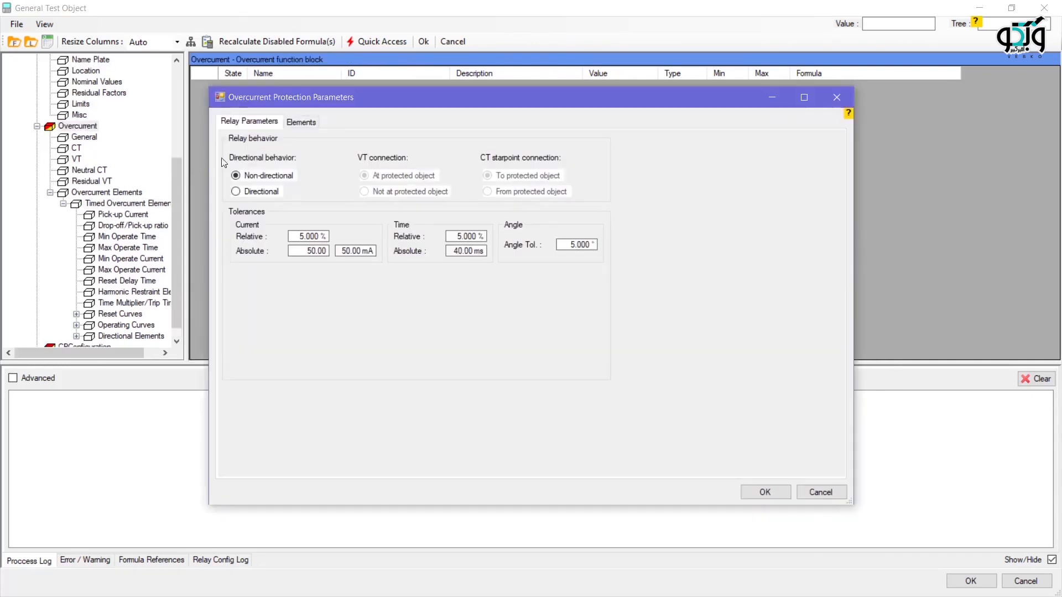
left_click(305, 123)
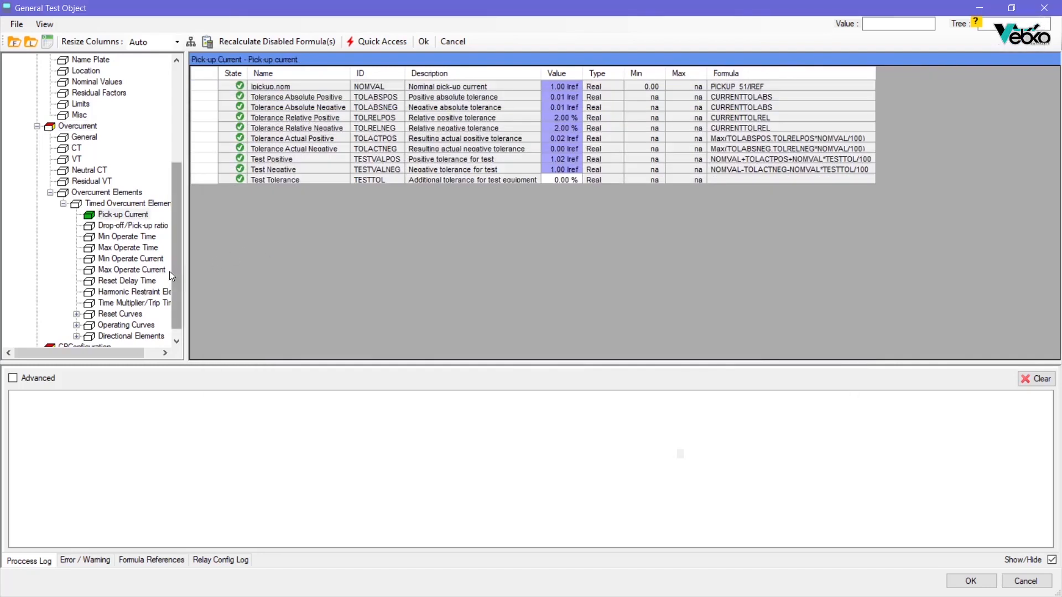
double_click(88, 326)
left_click(105, 337)
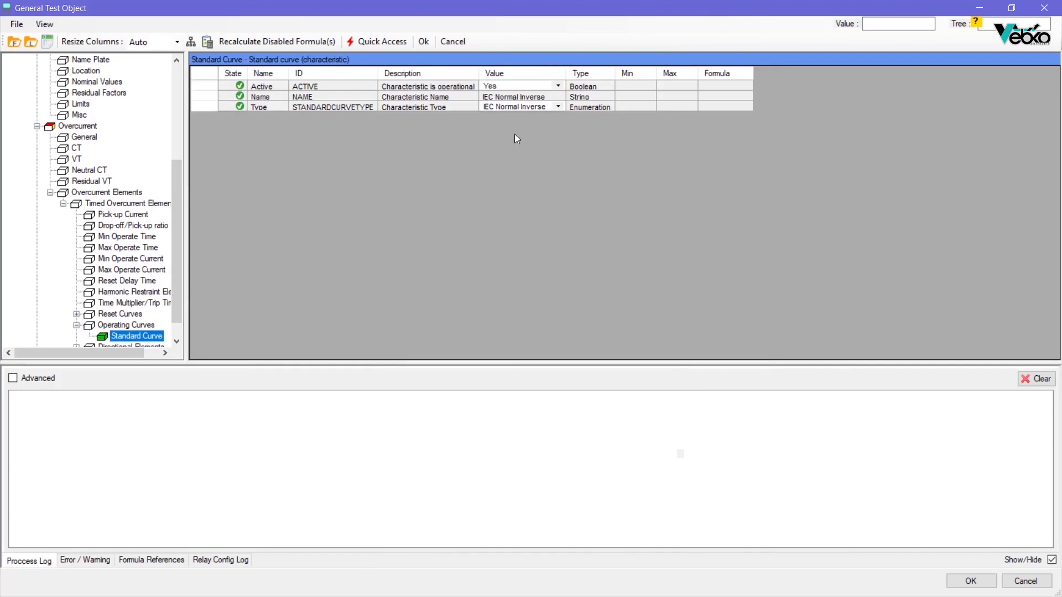
Step: Check the linked tolerances and phase element characteristic in the overcurrent protection parameters, and save the test object
double_click(69, 127)
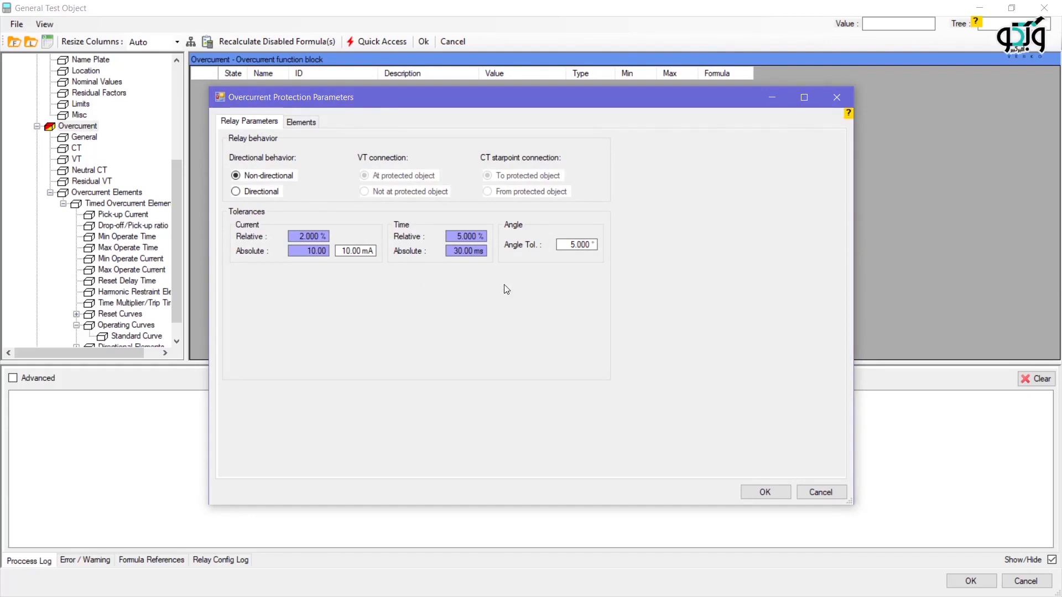
left_click(298, 125)
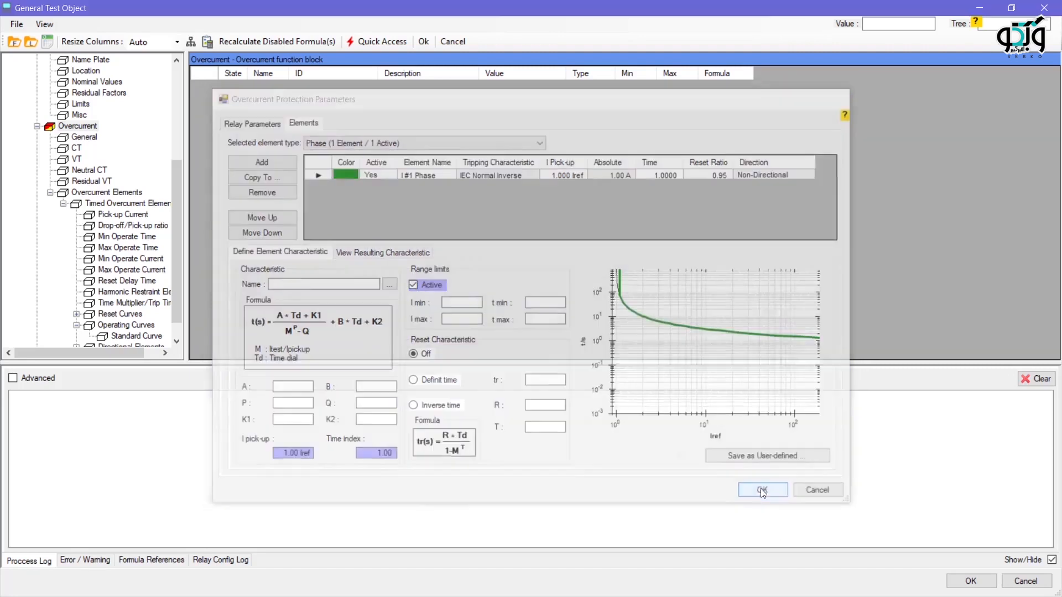
left_click(763, 491)
left_click(969, 581)
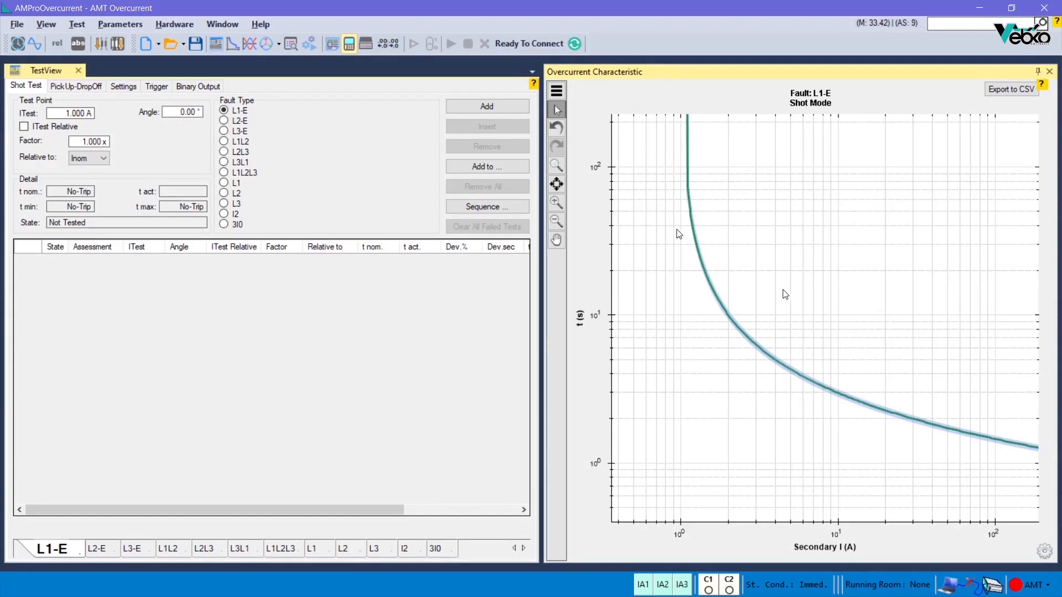
Step: Reopen the test object and set the 50/51 function in the relay's Device Config to Disabled
left_click(348, 51)
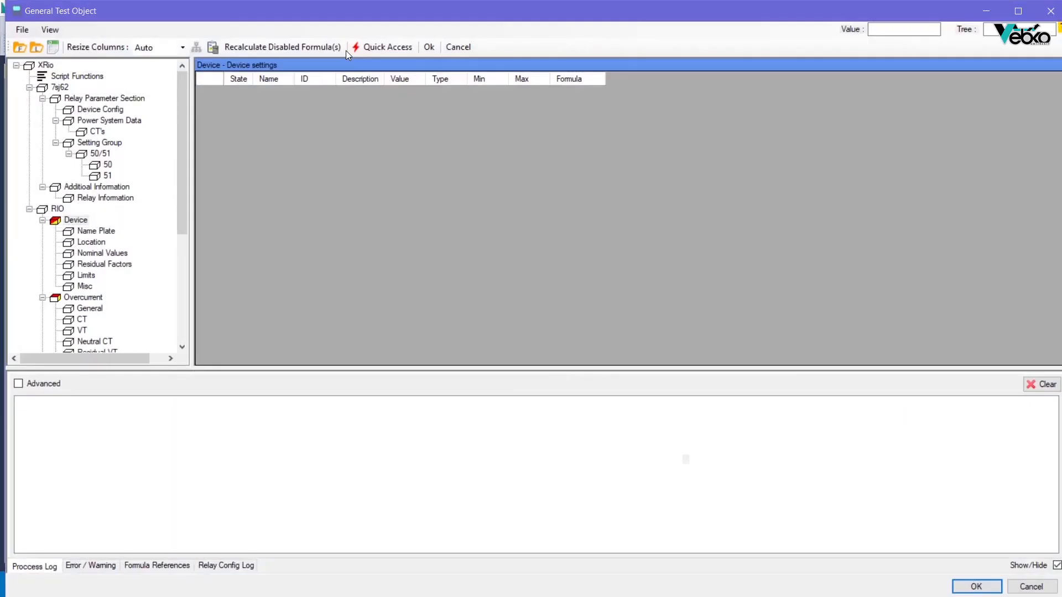
left_click(86, 110)
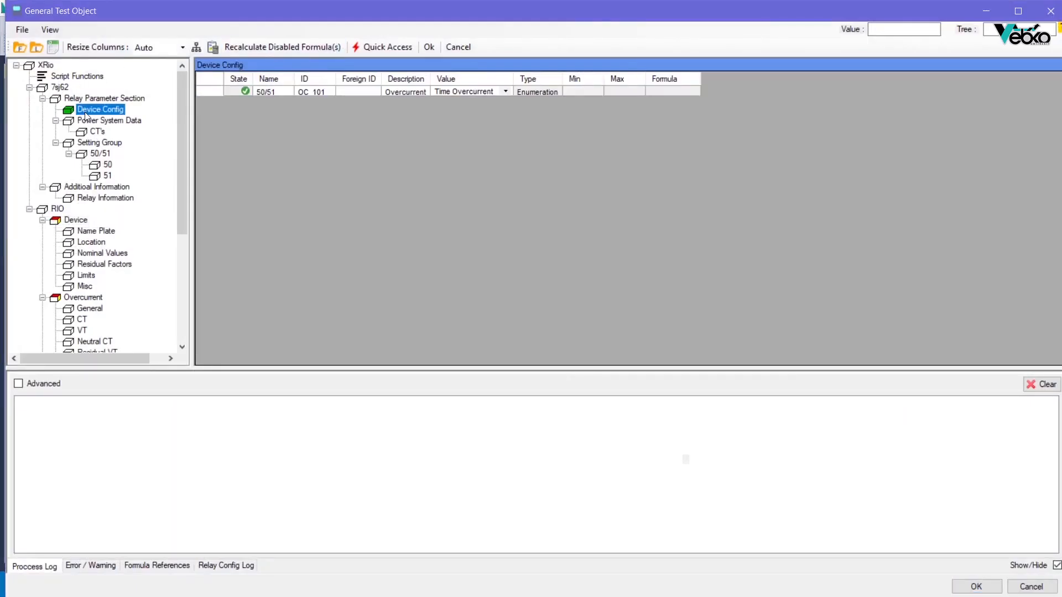
left_click(454, 92)
left_click(462, 106)
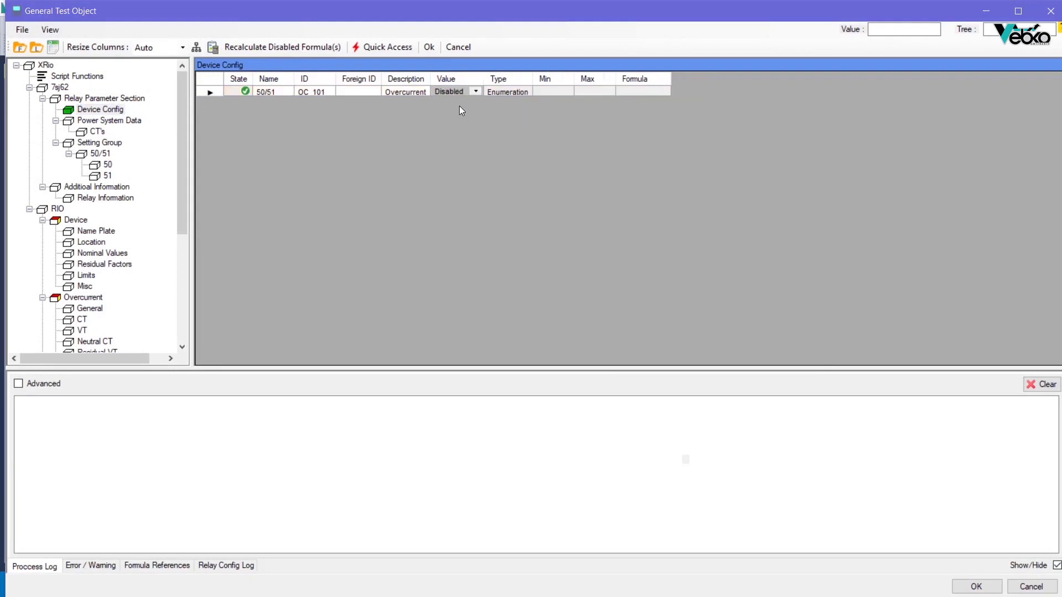
Step: Check the phase element's active state and range limits with 50/51 disabled, and save the test object
double_click(77, 297)
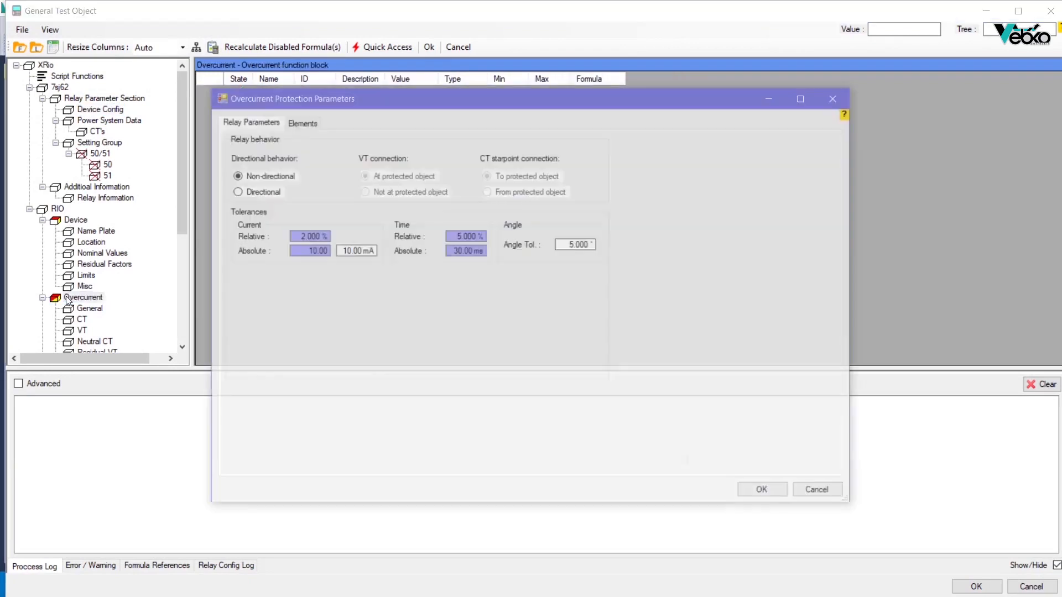
left_click(295, 124)
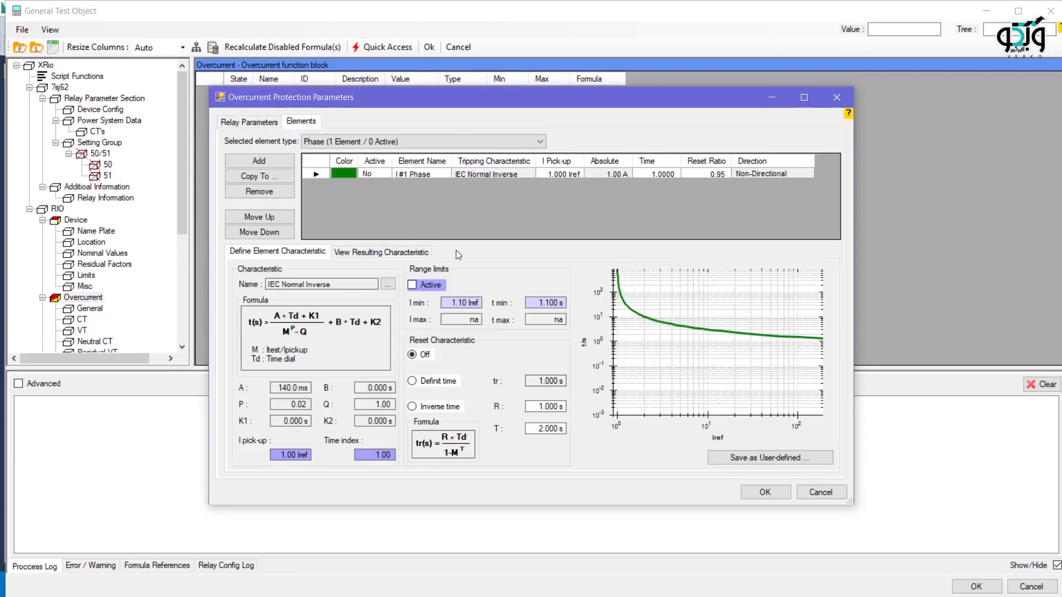
left_click(764, 491)
left_click(971, 586)
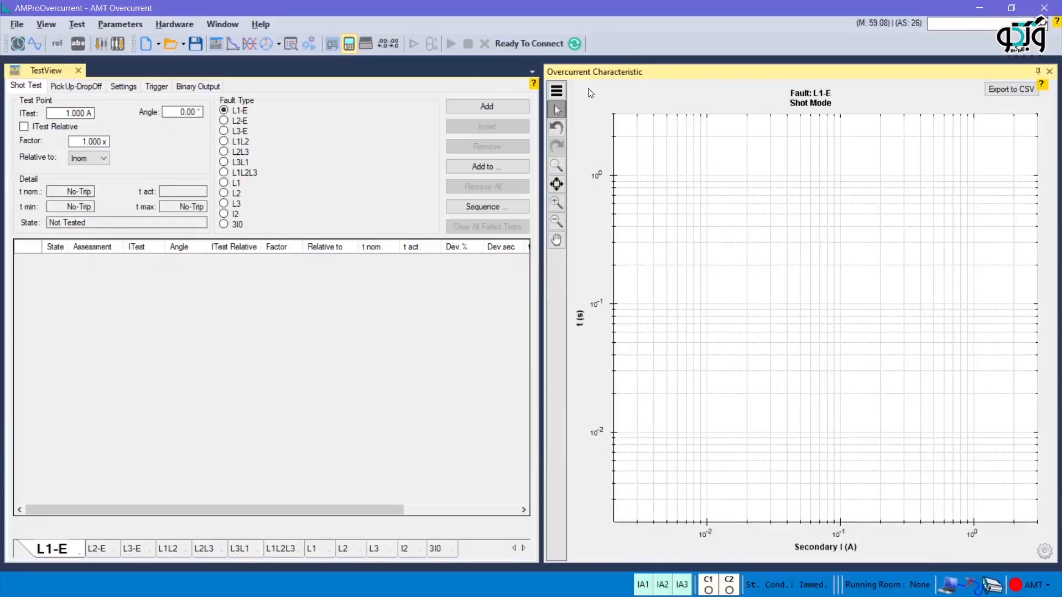
Step: Reopen the test object and set the 50/51 function in Device Config to Time Overcurrent
left_click(354, 43)
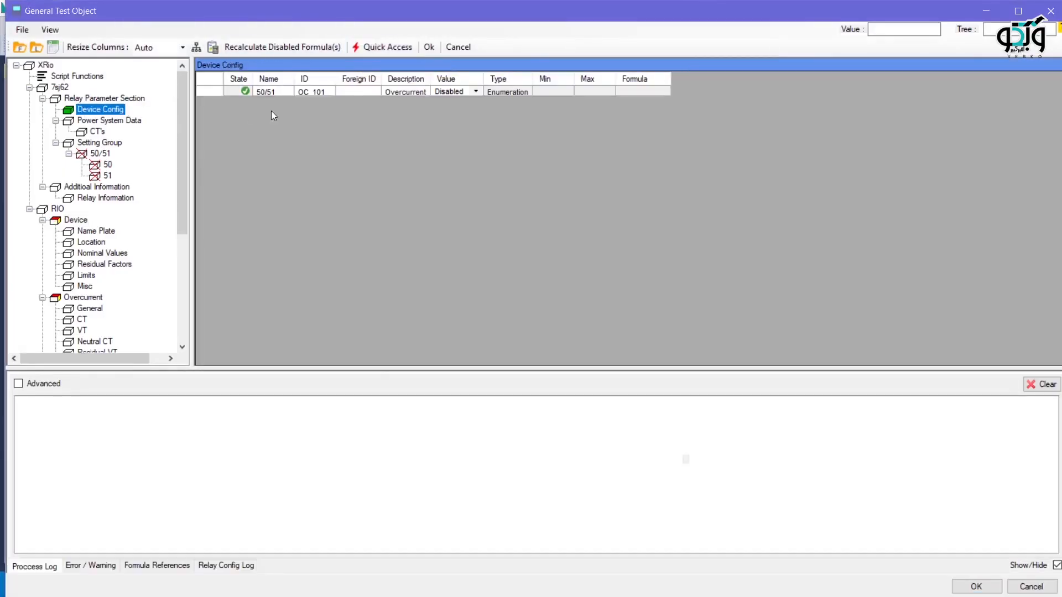
left_click(433, 98)
left_click(458, 124)
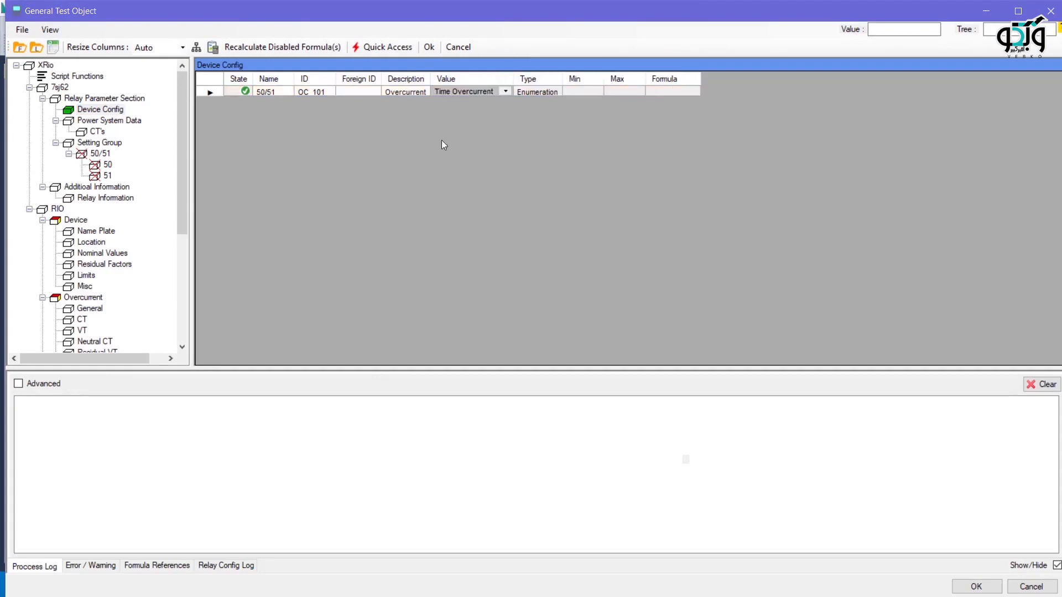
Step: In the 51 settings of the setting group, set Pickup 51 to 4 A and Time Dial 51 to 0.5 s
left_click(108, 176)
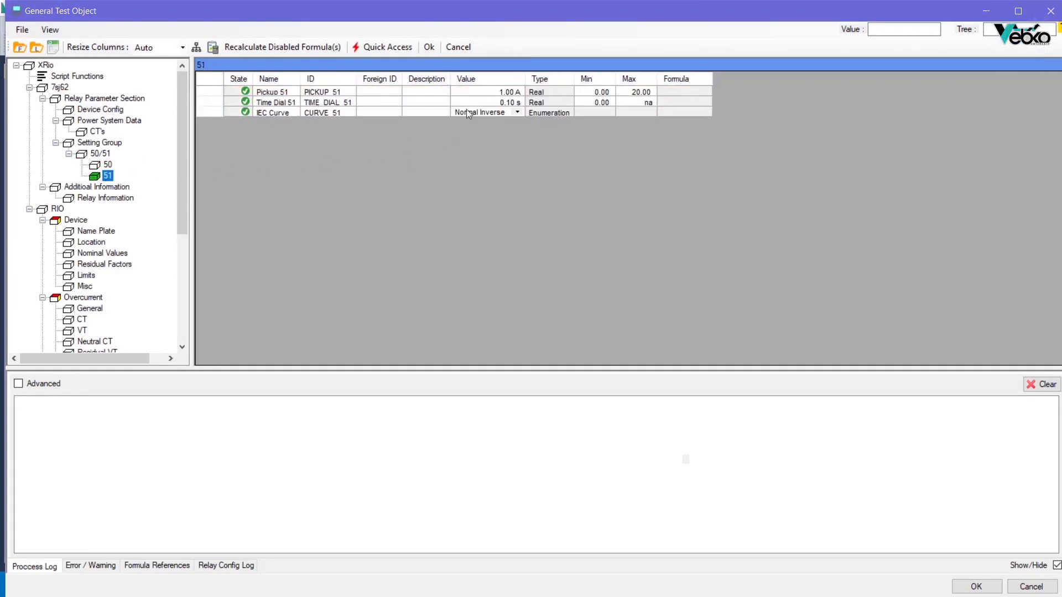
left_click(481, 95)
type("4")
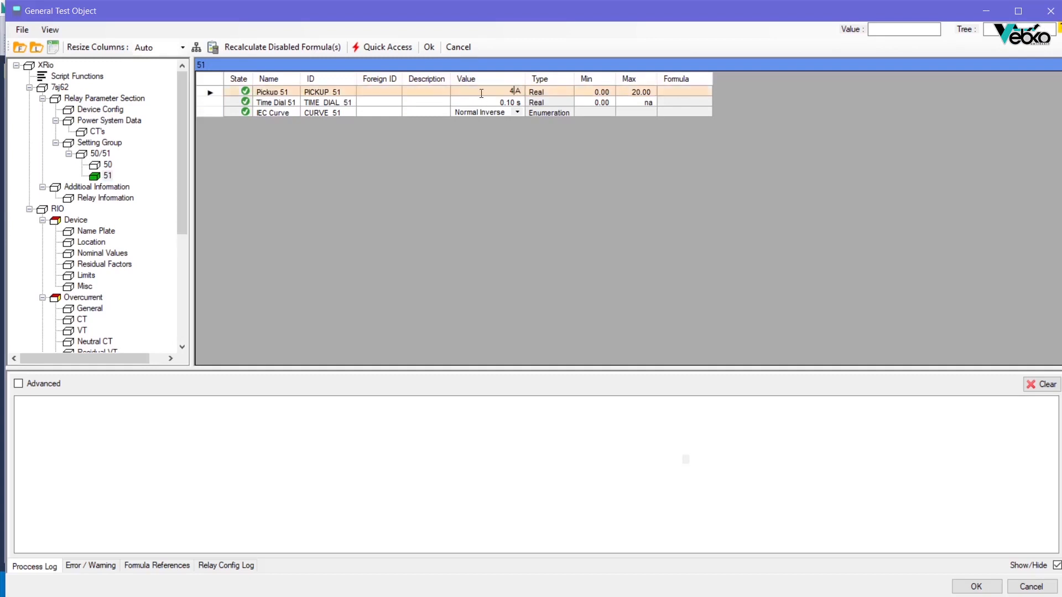
left_click(510, 103)
type("0")
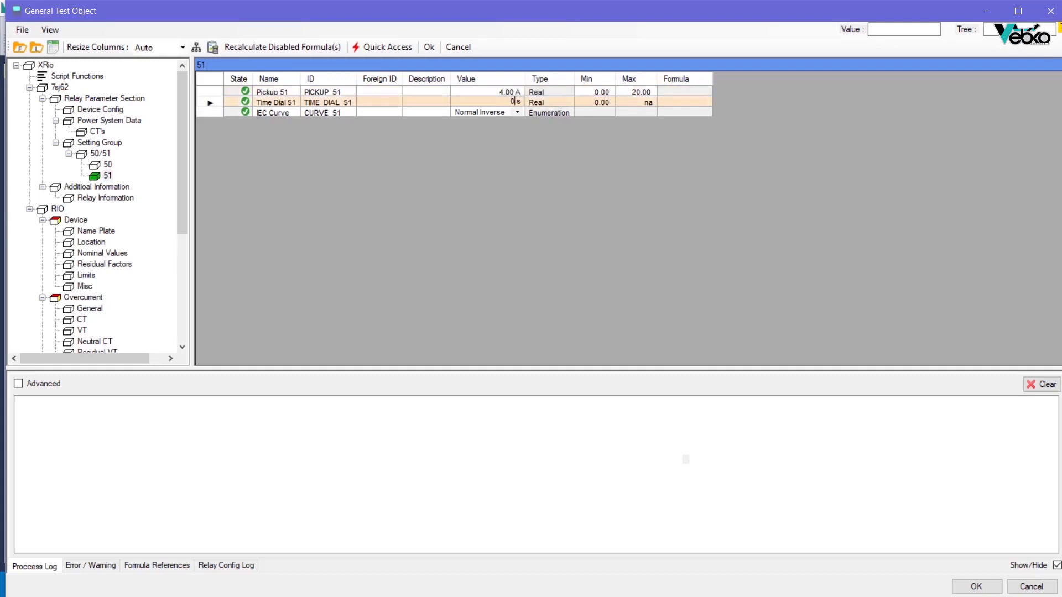
key("Return")
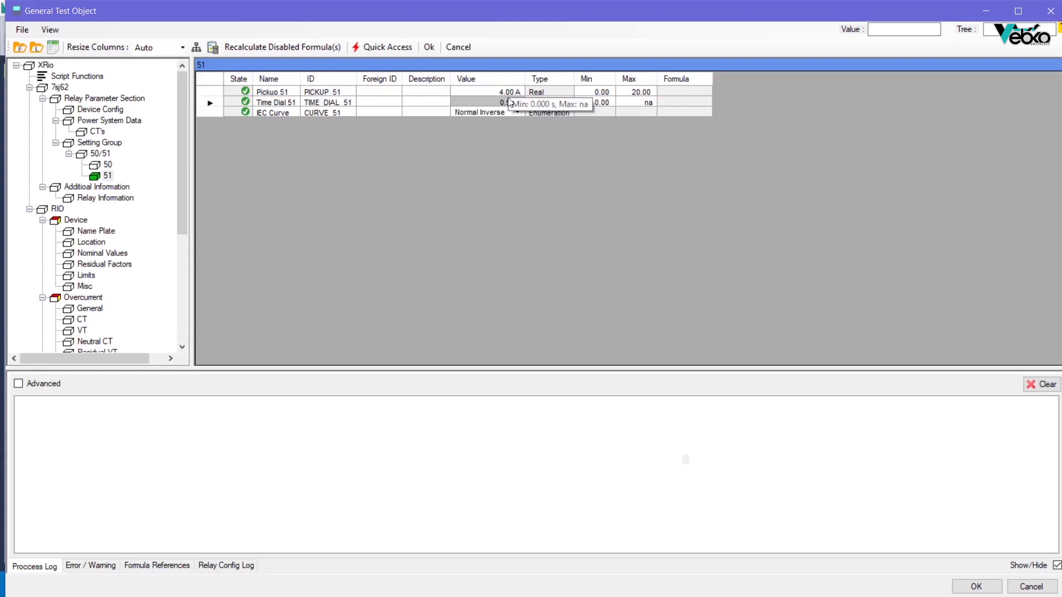
Step: Check the phase element's characteristic against the new 51 settings in the overcurrent protection parameters, and save the test object
double_click(83, 298)
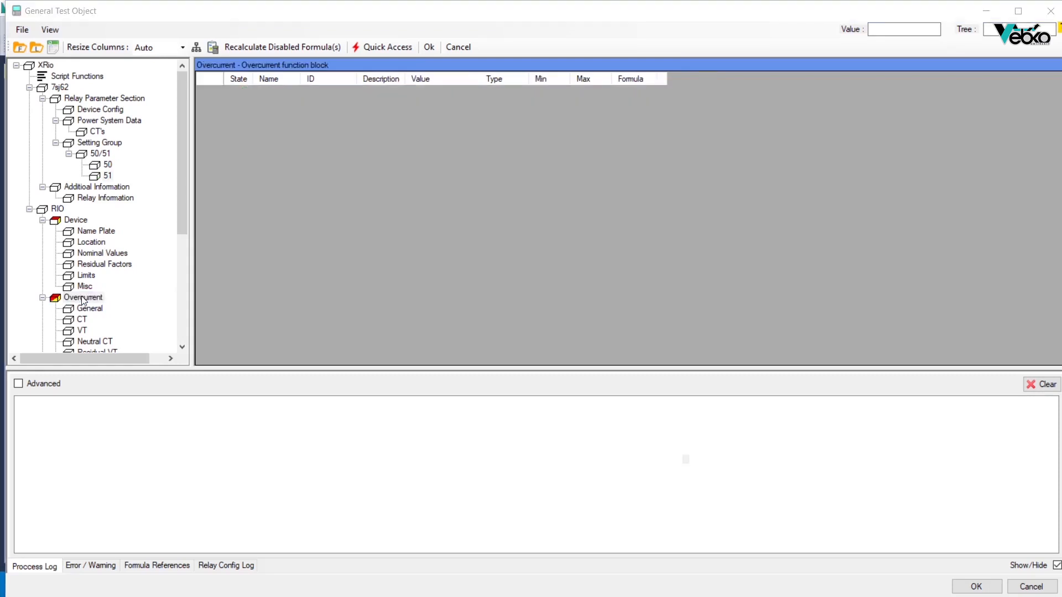
left_click(301, 122)
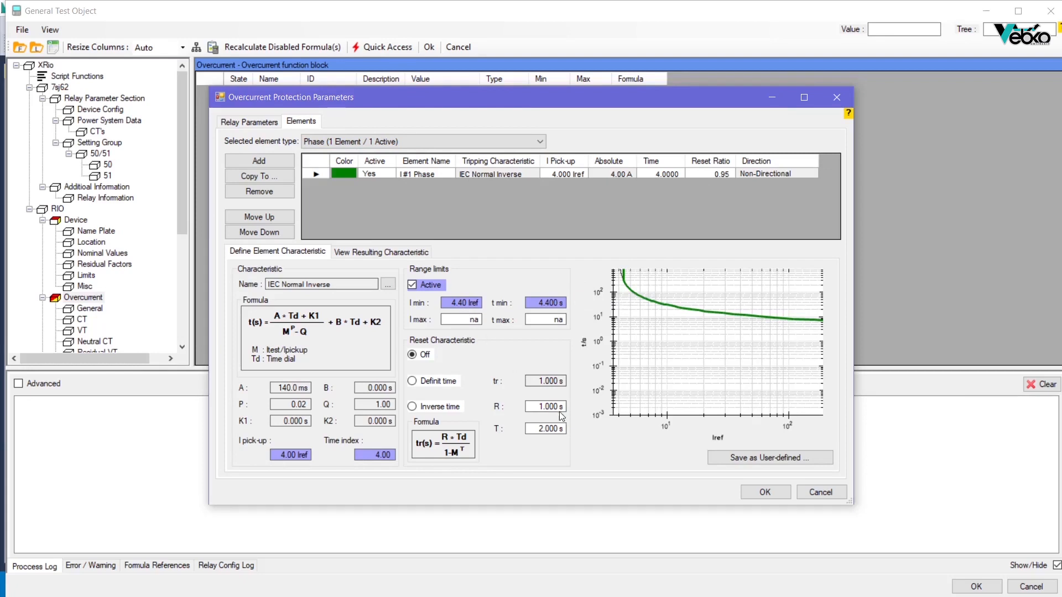
left_click(783, 492)
left_click(990, 585)
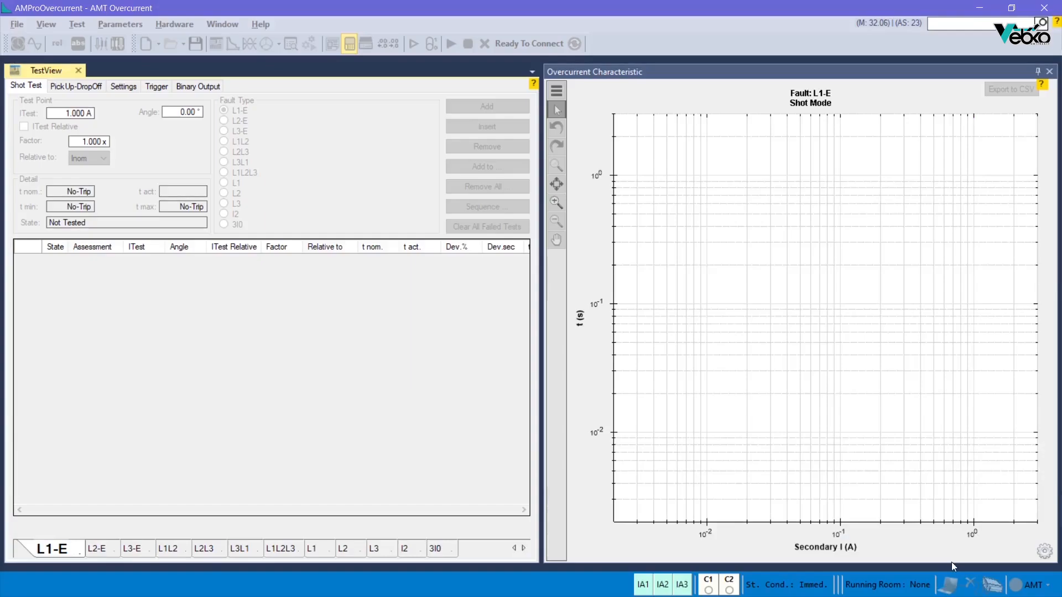